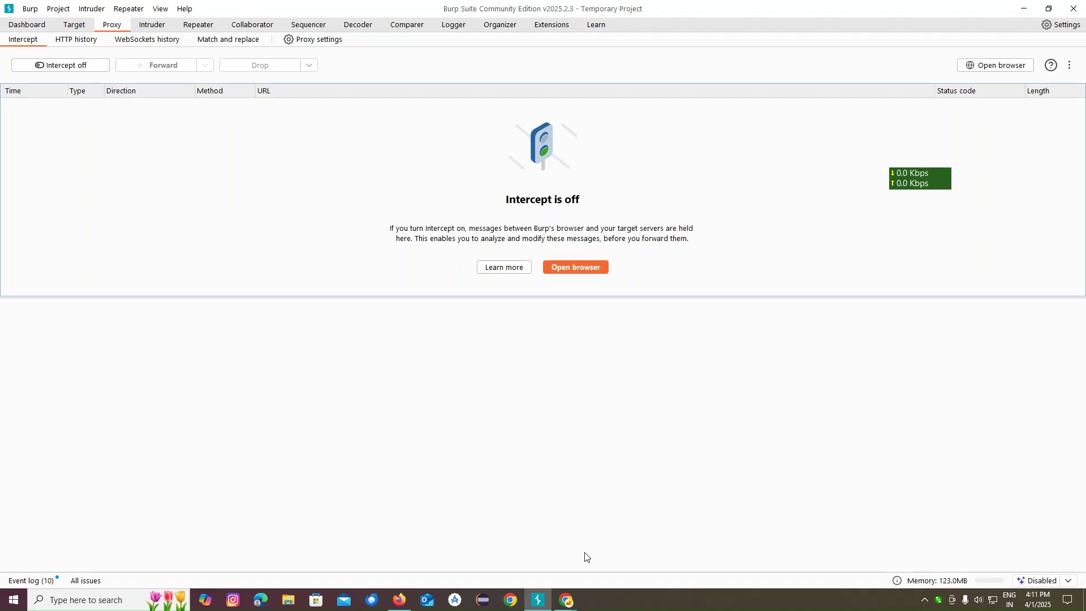
Step: Switch to Chrome and download the CA certificate from the Burp Suite page at 127.0.0.1:8080
{"action": "mouse_move", "coordinate": [571, 605]}
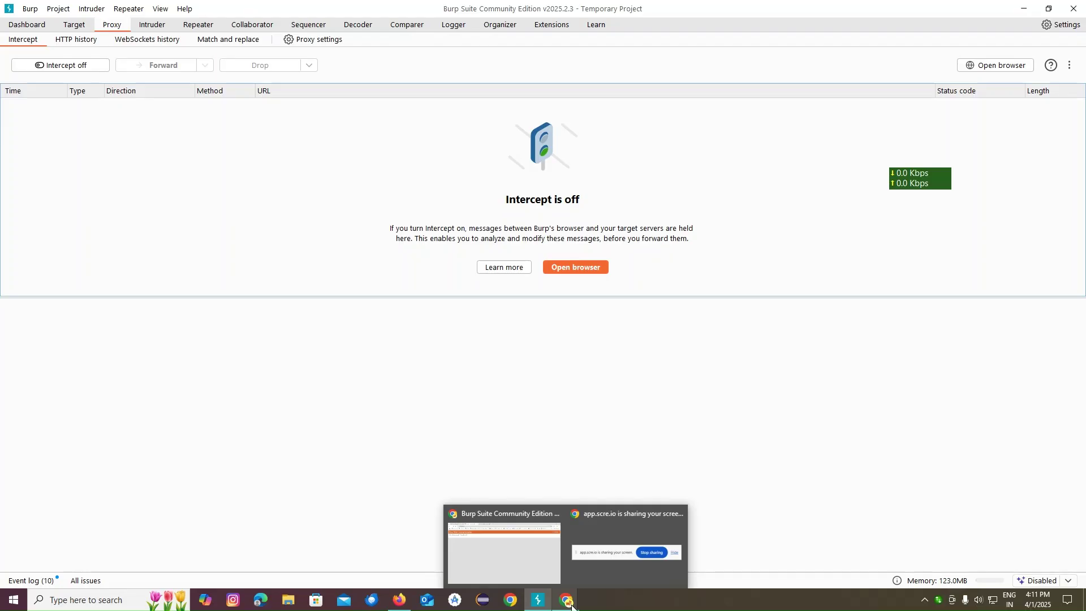
{"action": "left_click", "coordinate": [529, 565]}
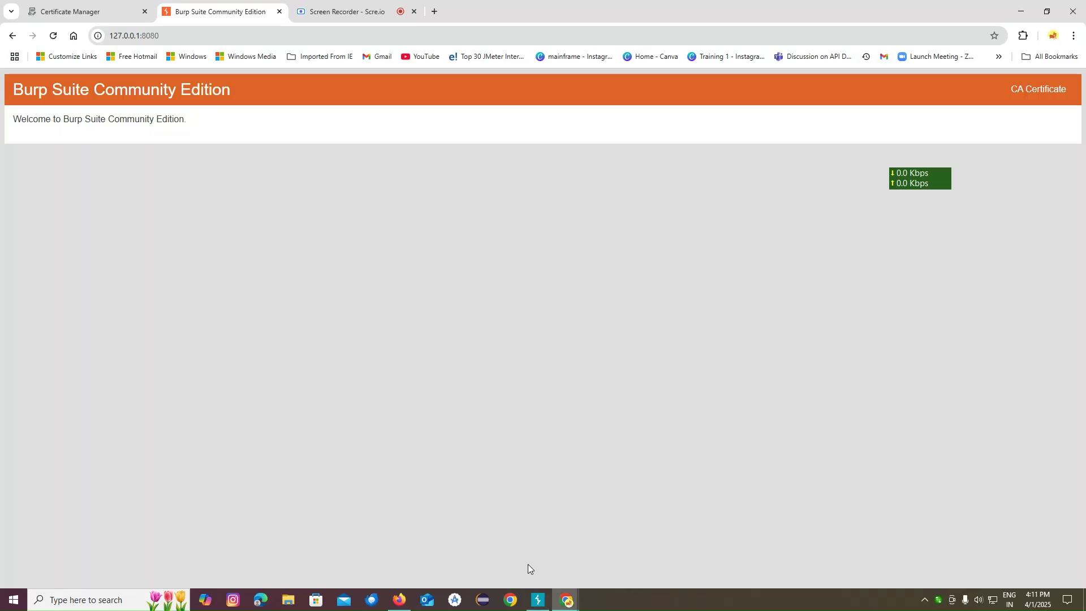
{"action": "left_click", "coordinate": [171, 30]}
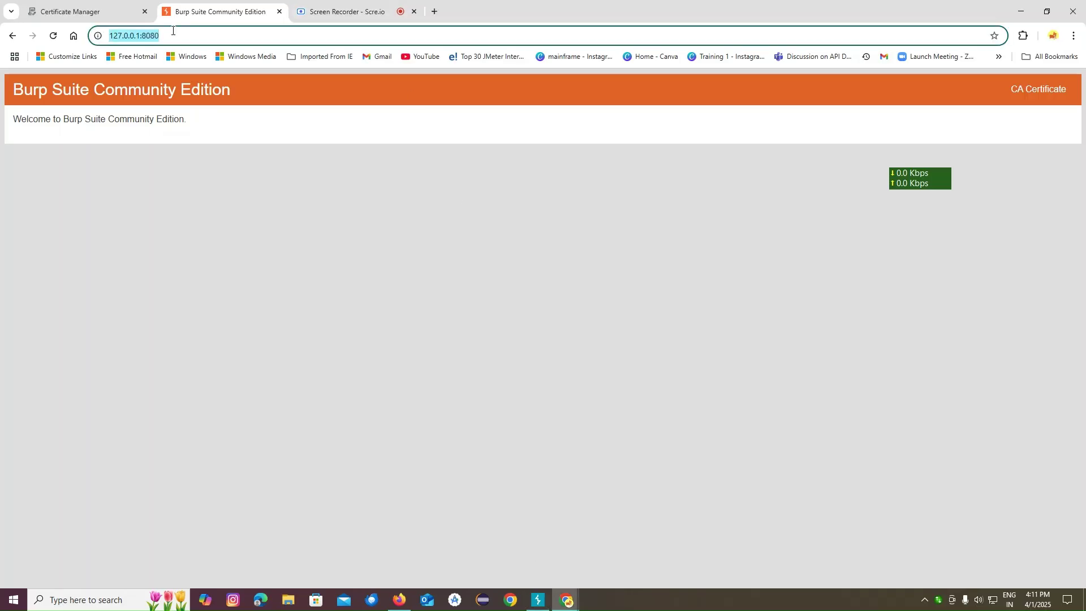
{"action": "left_click", "coordinate": [159, 38]}
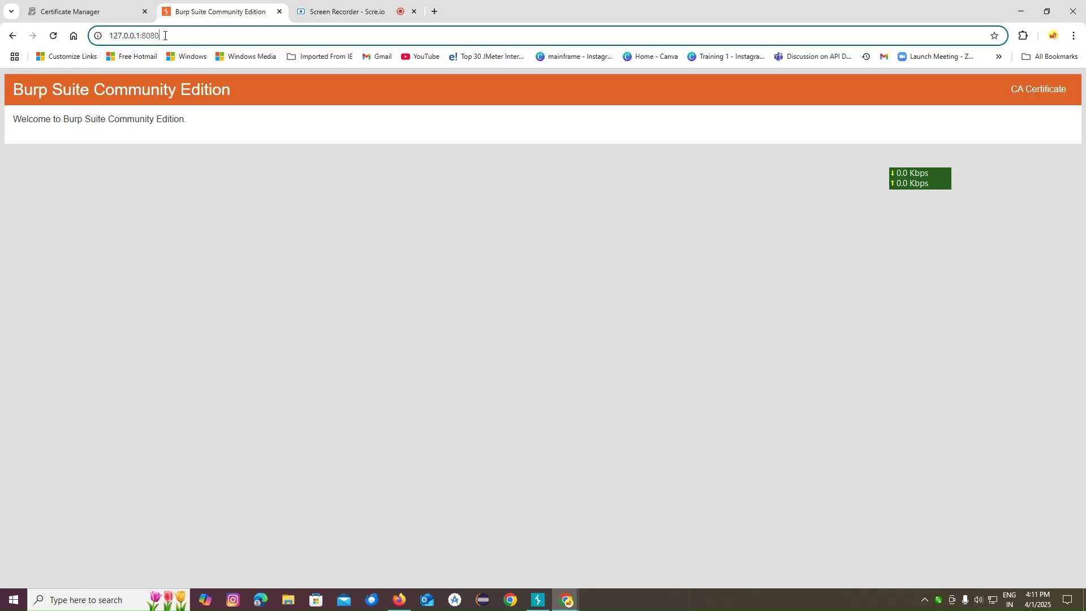
{"action": "left_click_drag", "start_coordinate": [140, 35], "coordinate": [103, 35]}
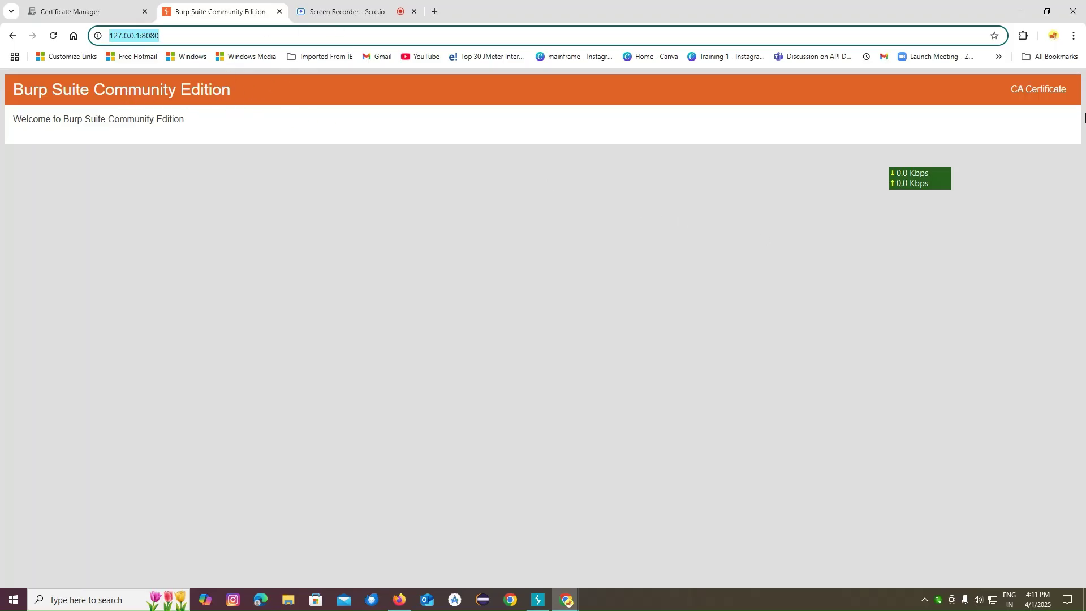
{"action": "left_click", "coordinate": [1038, 93]}
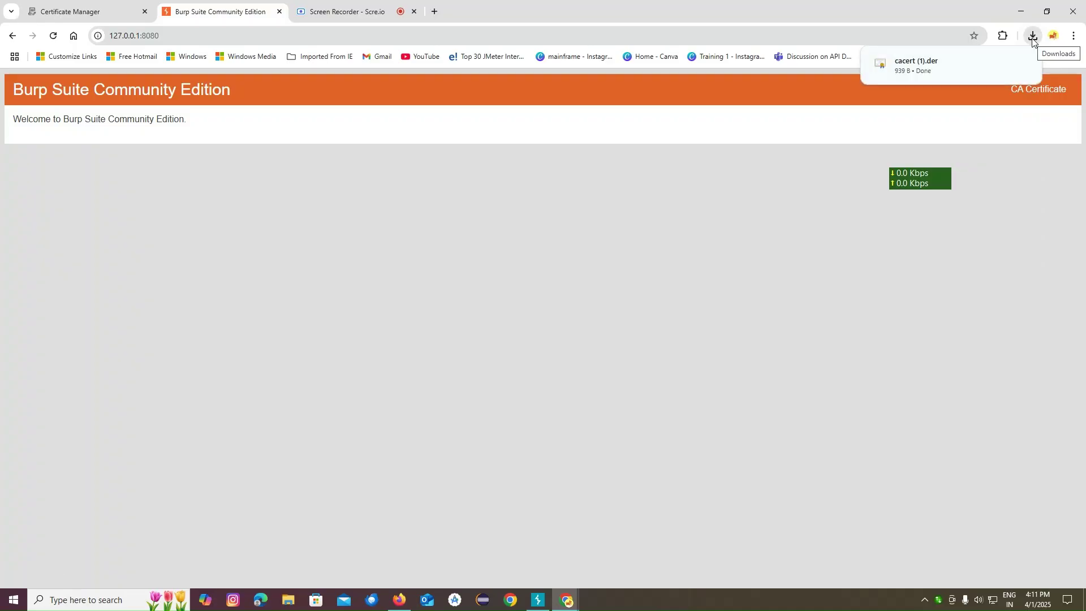
Step: Minimize Chrome and Burp Suite to view the files on the desktop, and return to the Burp Suite page in Chrome
{"action": "left_click", "coordinate": [1021, 12]}
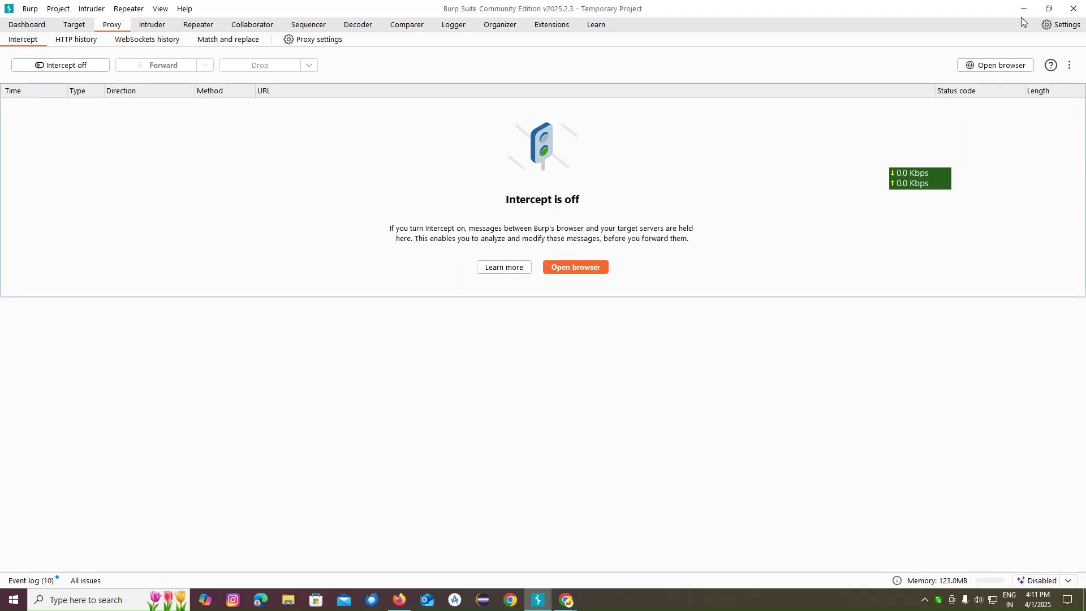
{"action": "left_click", "coordinate": [1022, 9]}
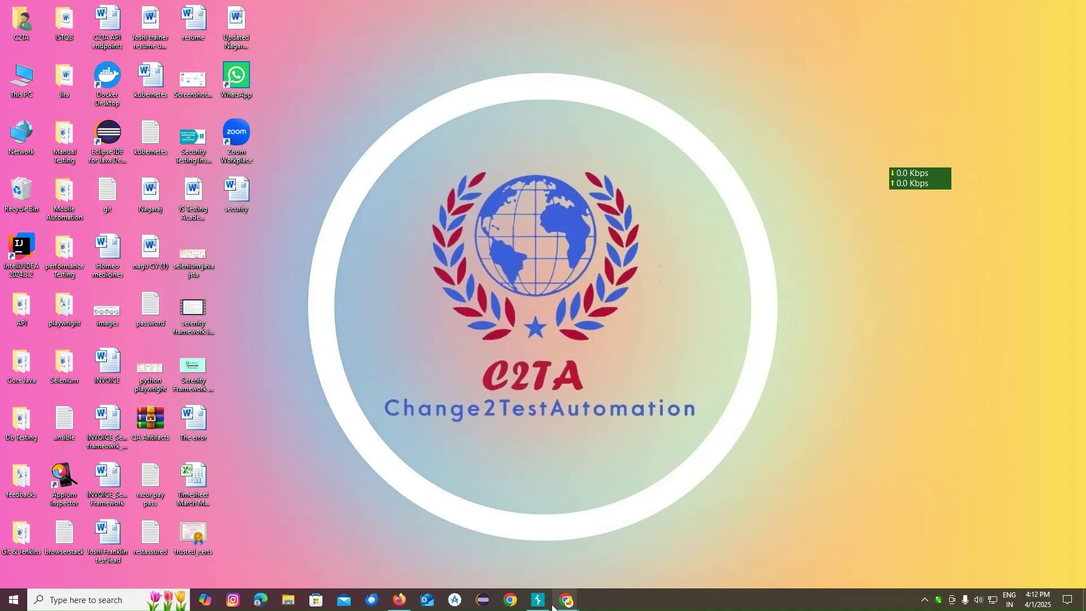
{"action": "mouse_move", "coordinate": [571, 603]}
{"action": "left_click", "coordinate": [518, 558]}
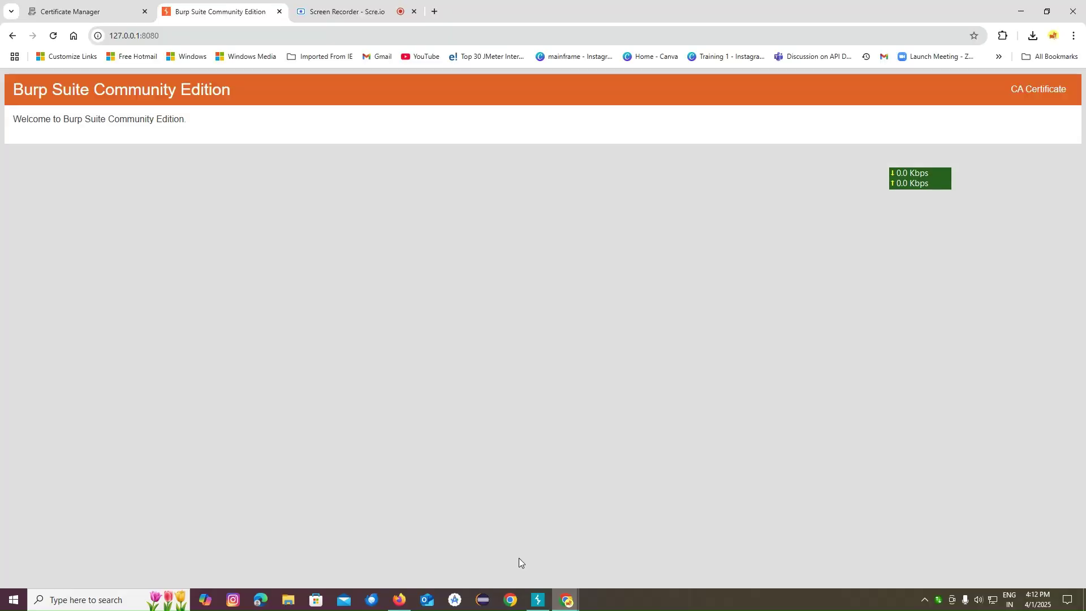
Step: Open the management window for certificates imported from Windows through Chrome's Privacy and security settings
{"action": "left_click", "coordinate": [1074, 35]}
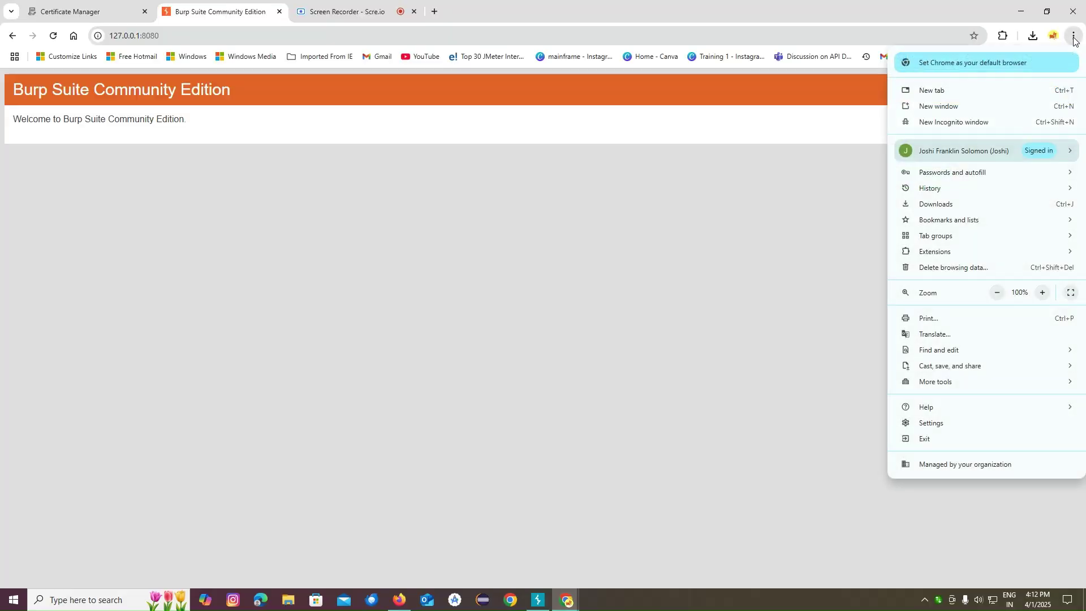
{"action": "left_click", "coordinate": [932, 427]}
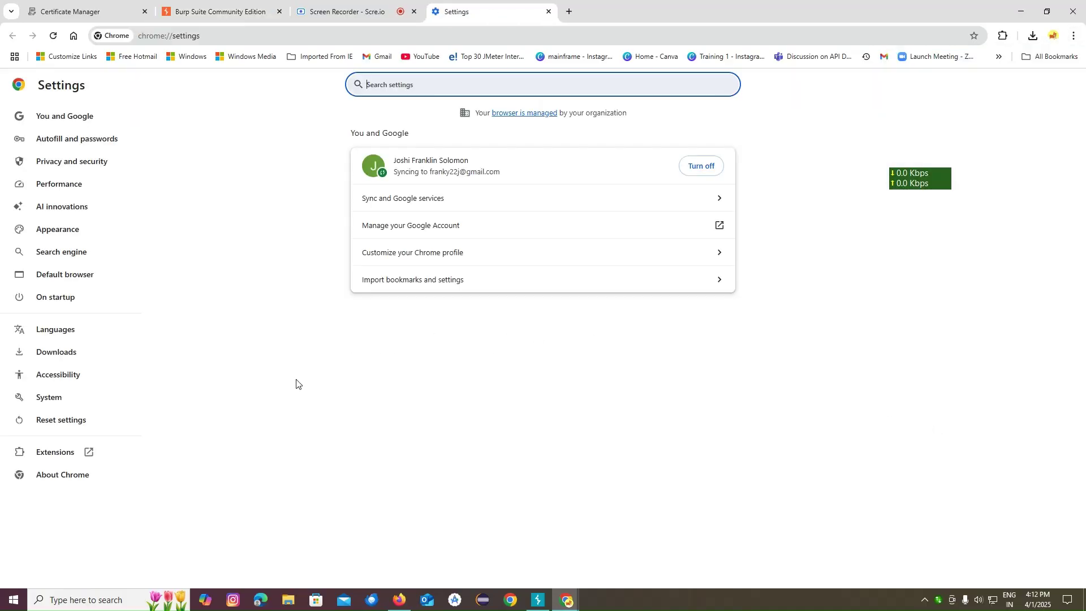
{"action": "left_click", "coordinate": [135, 163]}
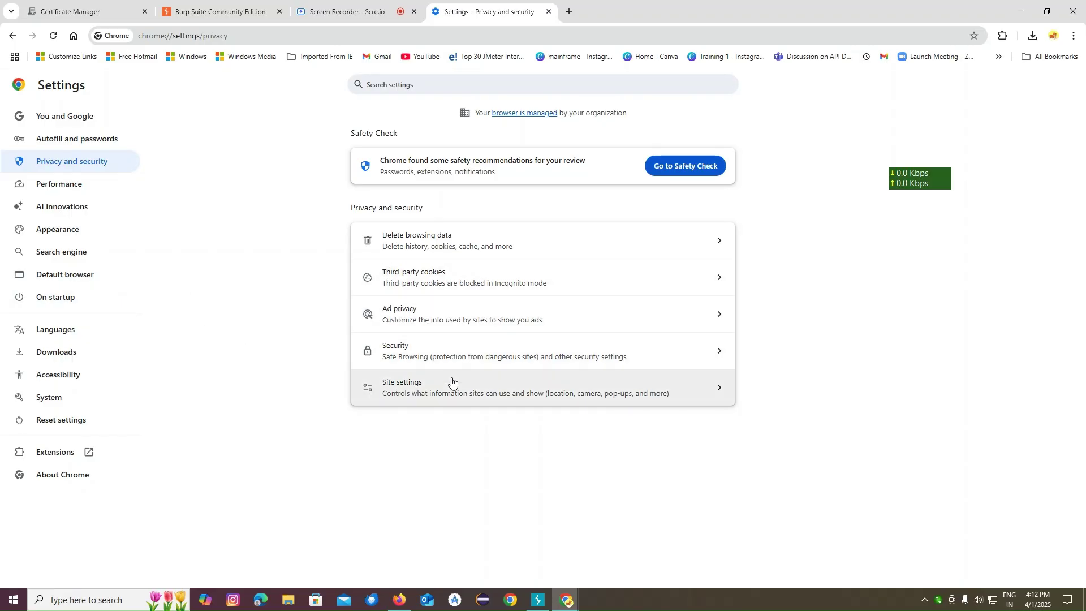
{"action": "left_click", "coordinate": [719, 352]}
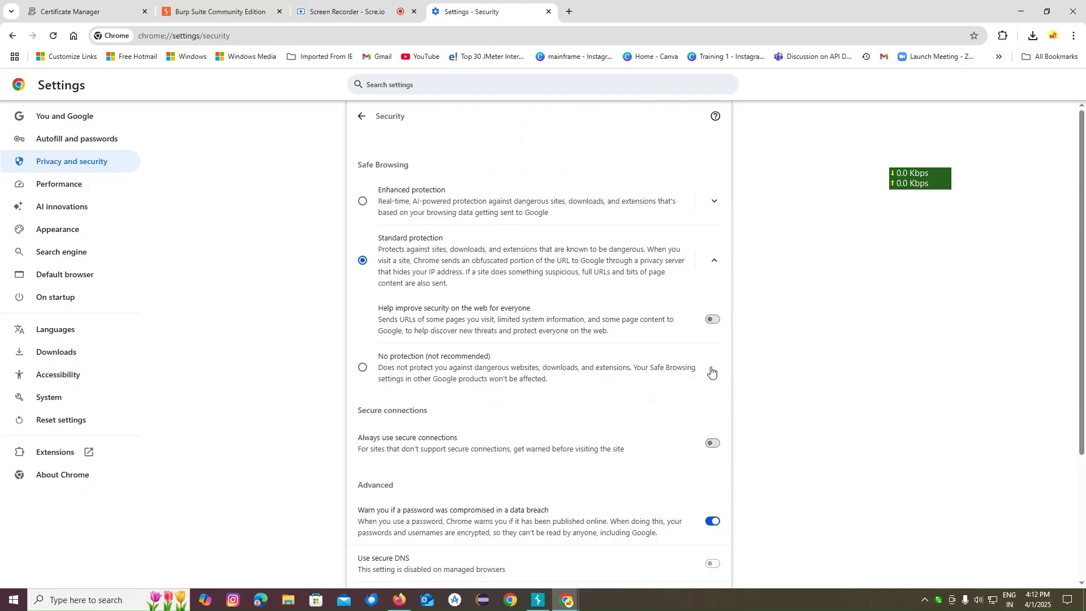
{"action": "scroll", "coordinate": [577, 378], "scroll_direction": "down", "scroll_amount": 3}
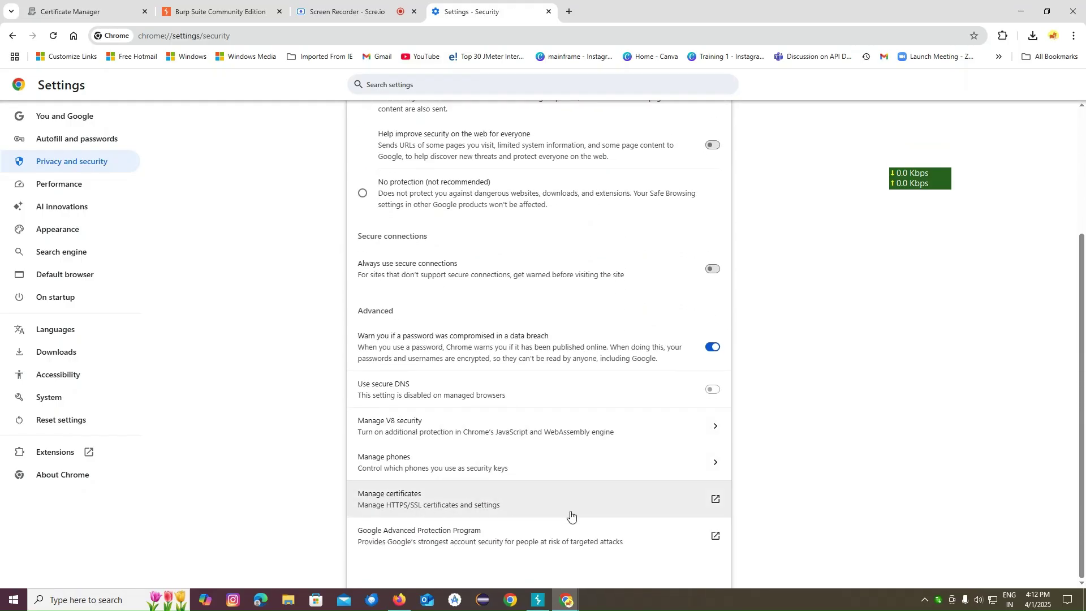
{"action": "left_click", "coordinate": [714, 500]}
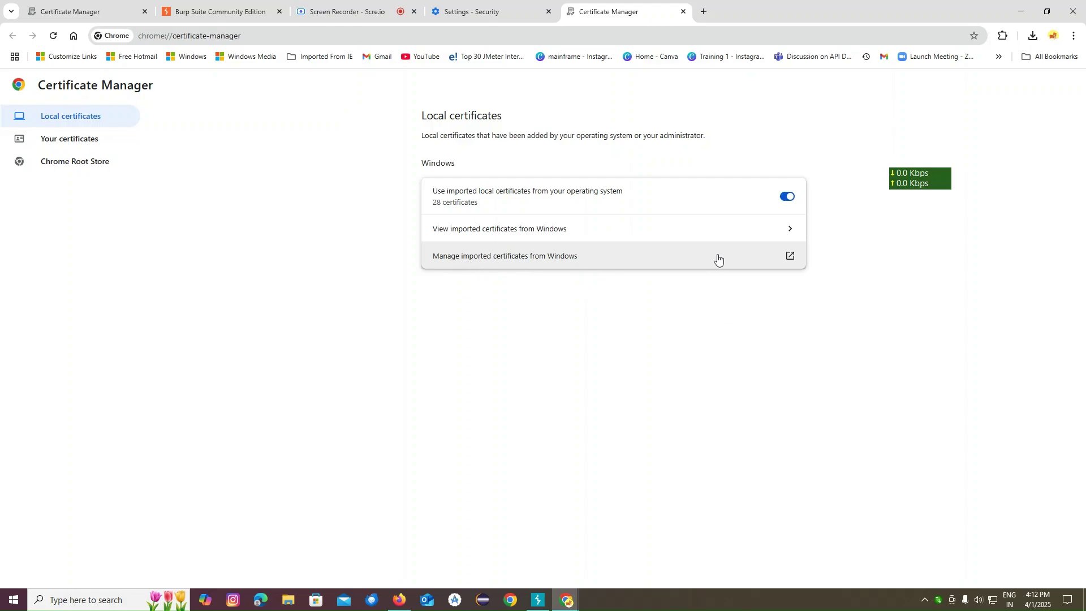
{"action": "left_click", "coordinate": [790, 262]}
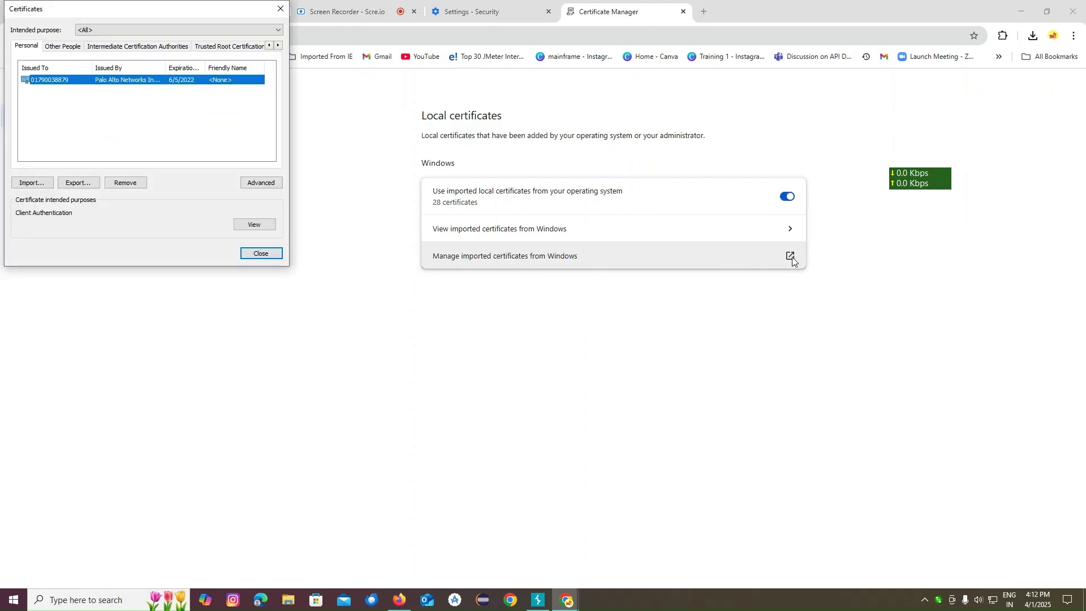
Step: Select the trusted_certs file from the Desktop in the Certificate Import Wizard, cancel the import and close the Certificates window
{"action": "left_click", "coordinate": [36, 183]}
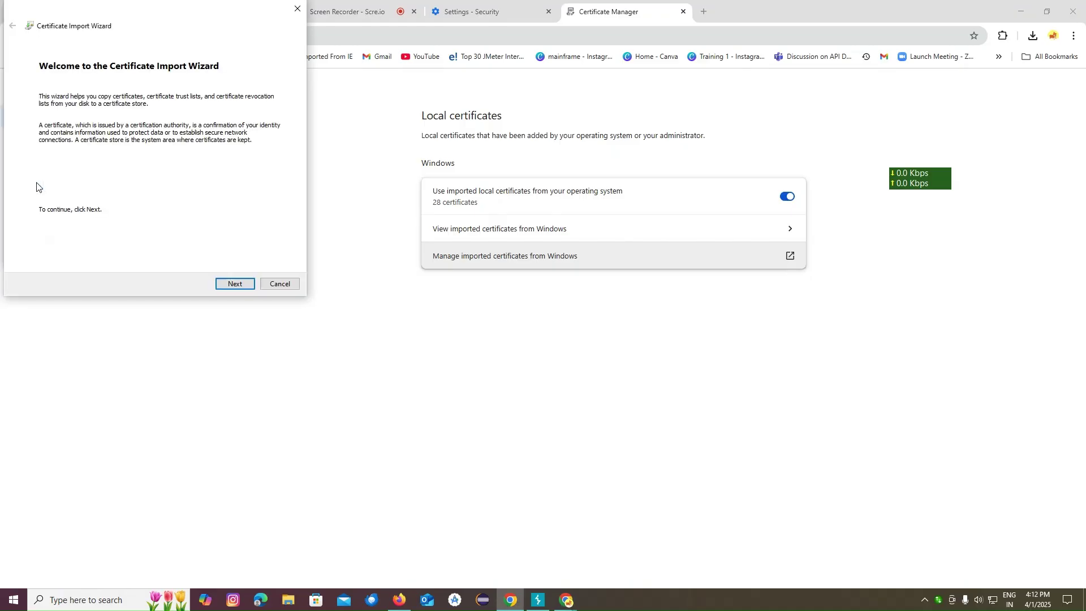
{"action": "left_click", "coordinate": [237, 284]}
{"action": "left_click", "coordinate": [244, 115]}
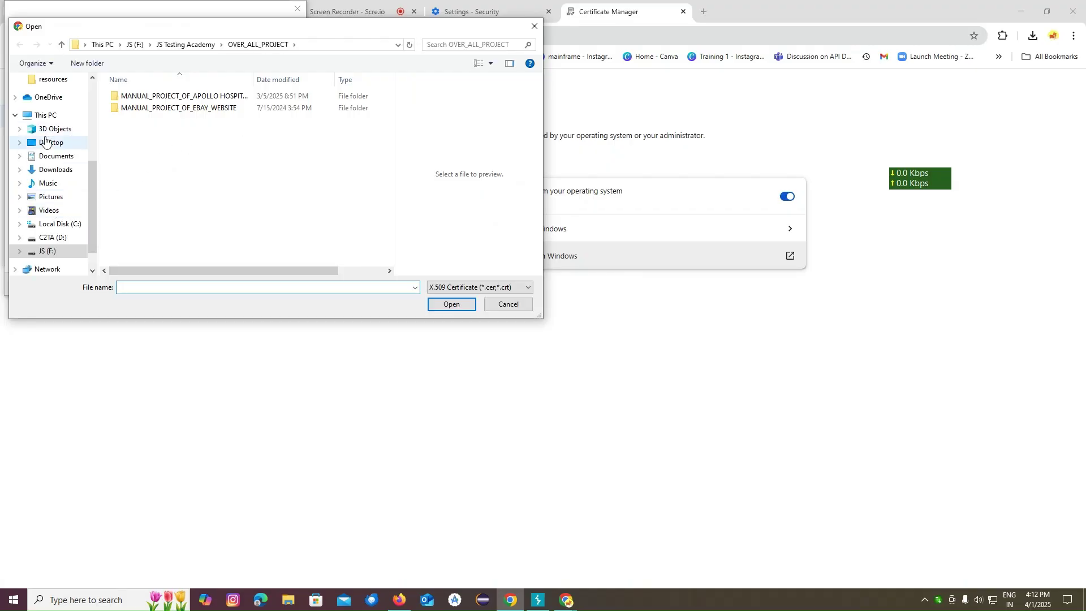
{"action": "left_click", "coordinate": [46, 142]}
{"action": "scroll", "coordinate": [187, 193], "scroll_direction": "down", "scroll_amount": 1}
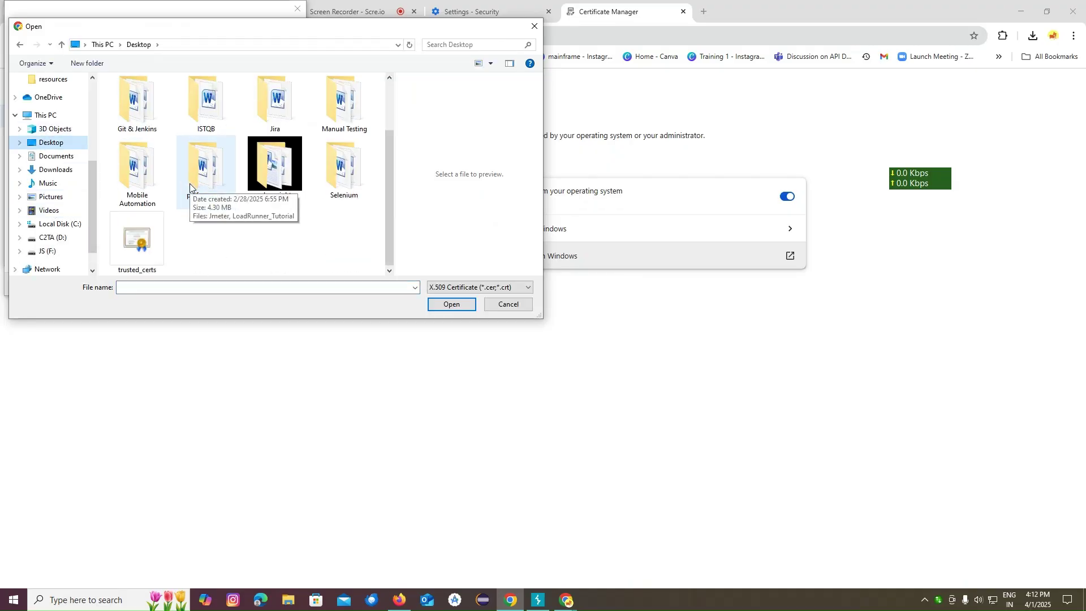
{"action": "left_click", "coordinate": [135, 265]}
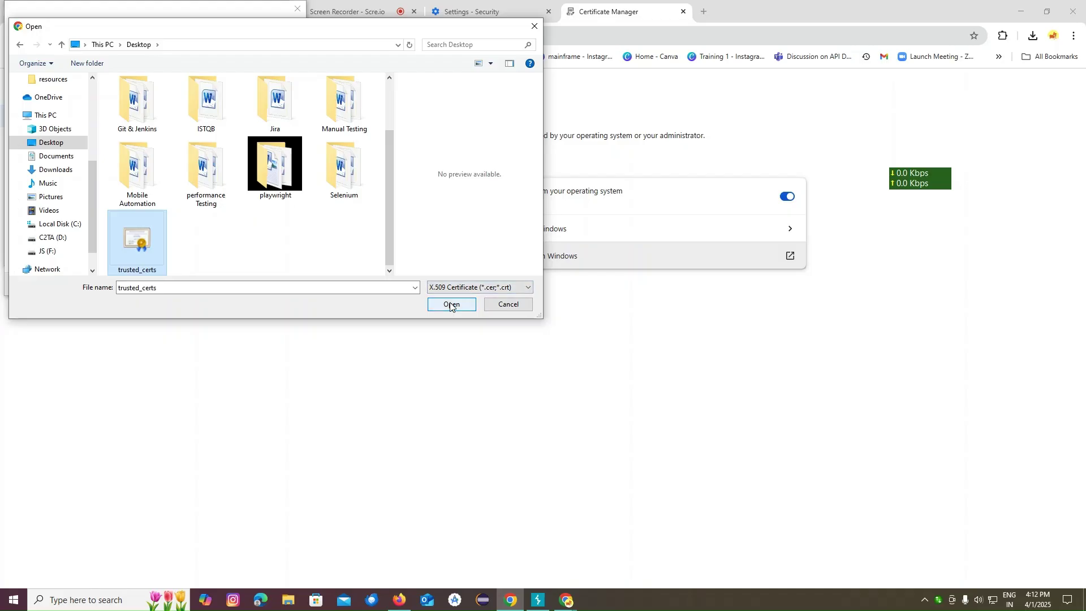
{"action": "left_click", "coordinate": [508, 305]}
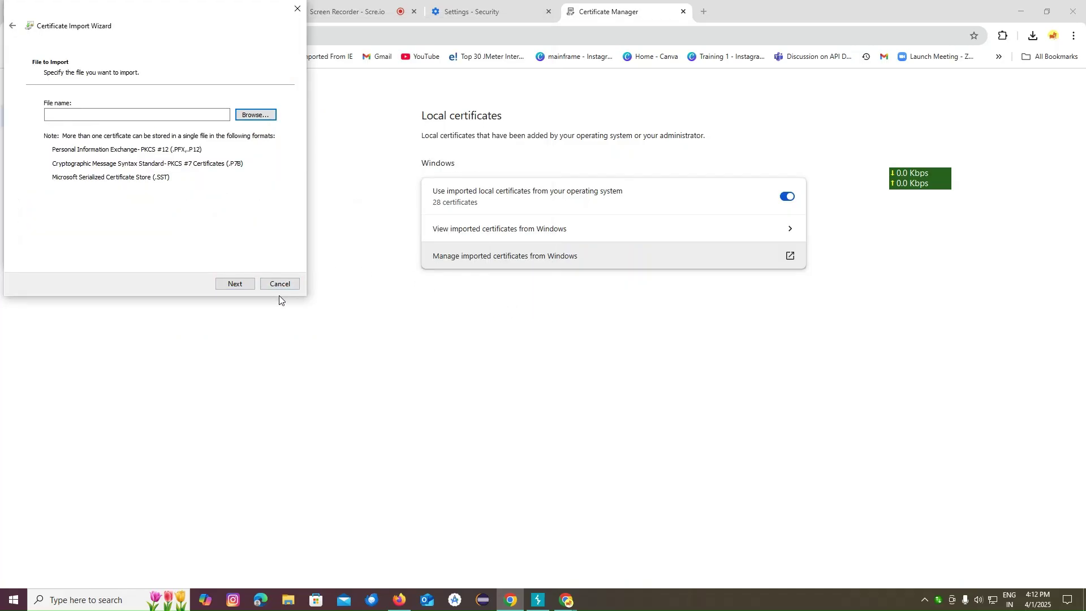
{"action": "left_click", "coordinate": [298, 10]}
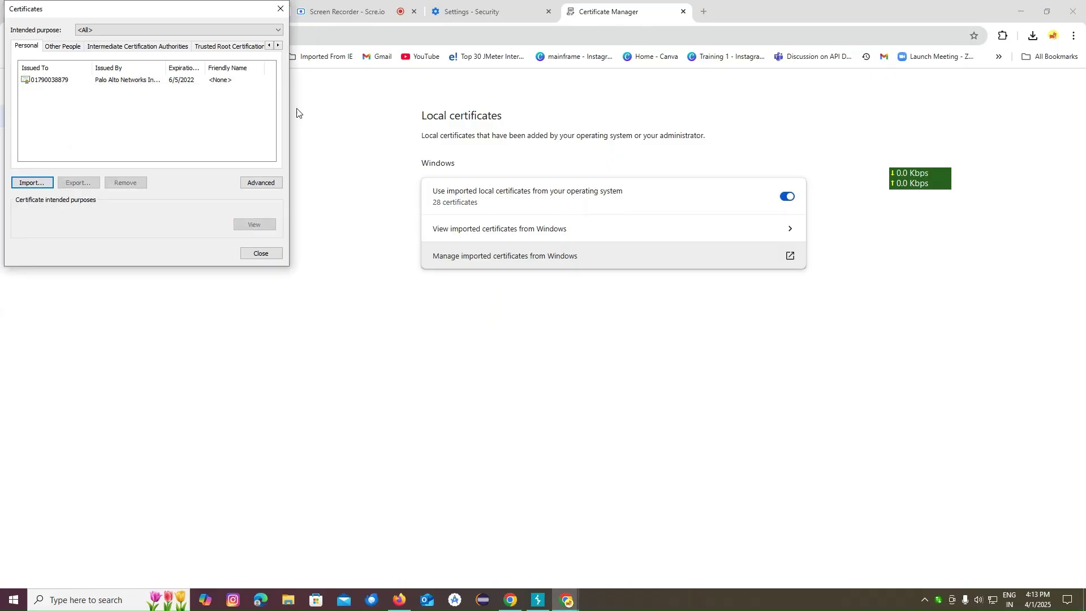
{"action": "left_click", "coordinate": [279, 10]}
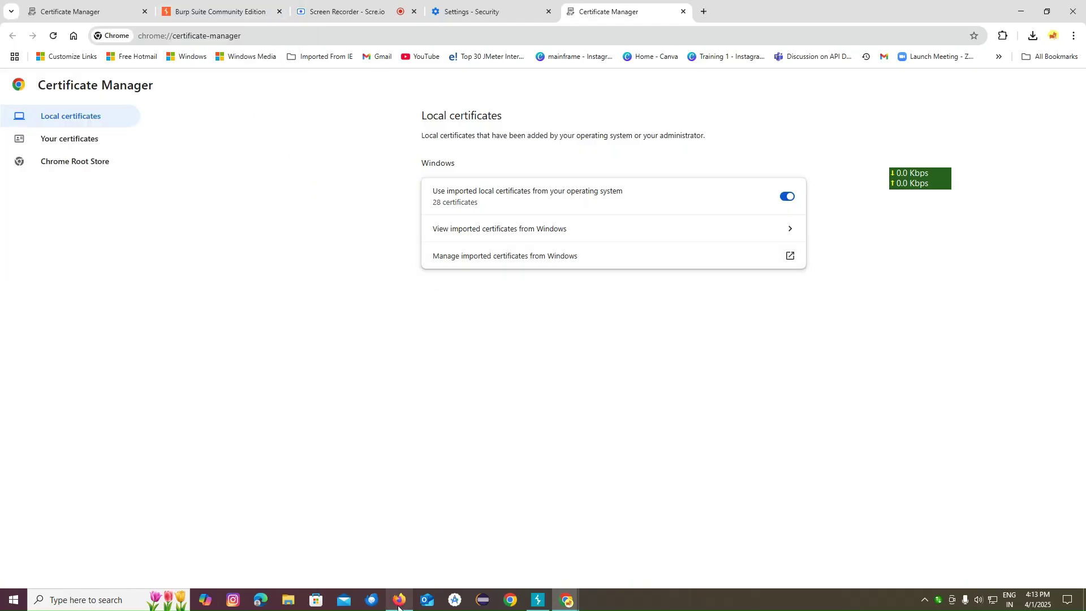
Step: Switch to Firefox and open its Certificate Manager from the Privacy & Security settings
{"action": "left_click", "coordinate": [407, 579]}
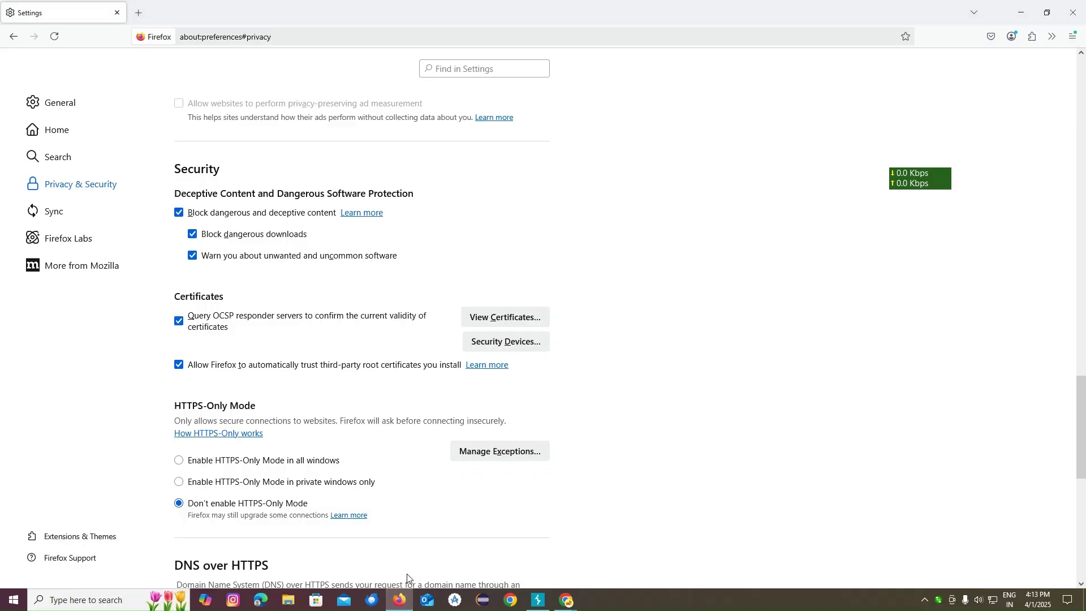
{"action": "left_click", "coordinate": [13, 35]}
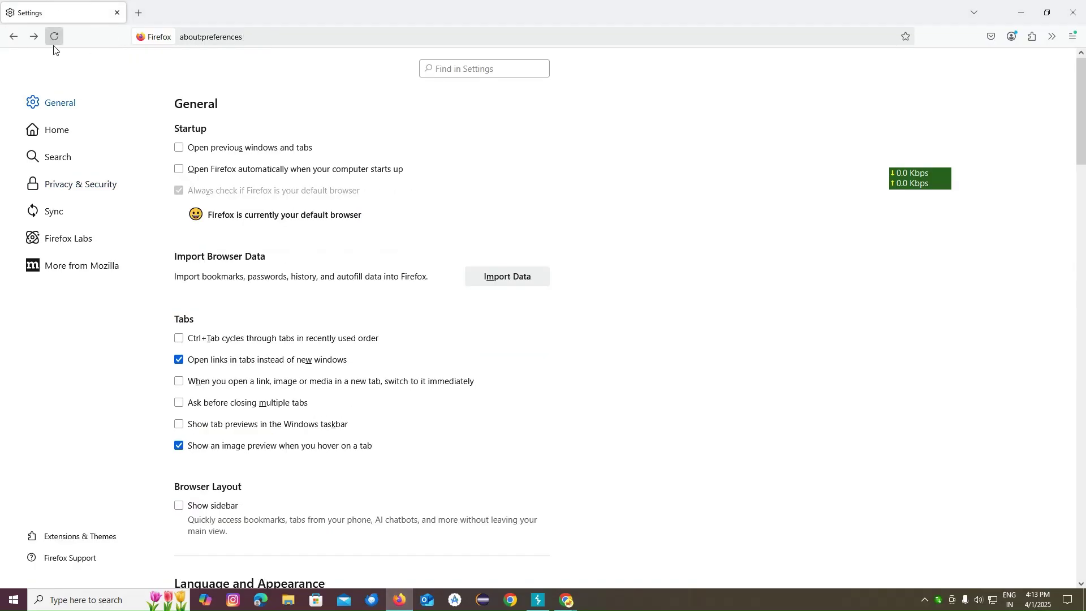
{"action": "left_click", "coordinate": [1073, 36]}
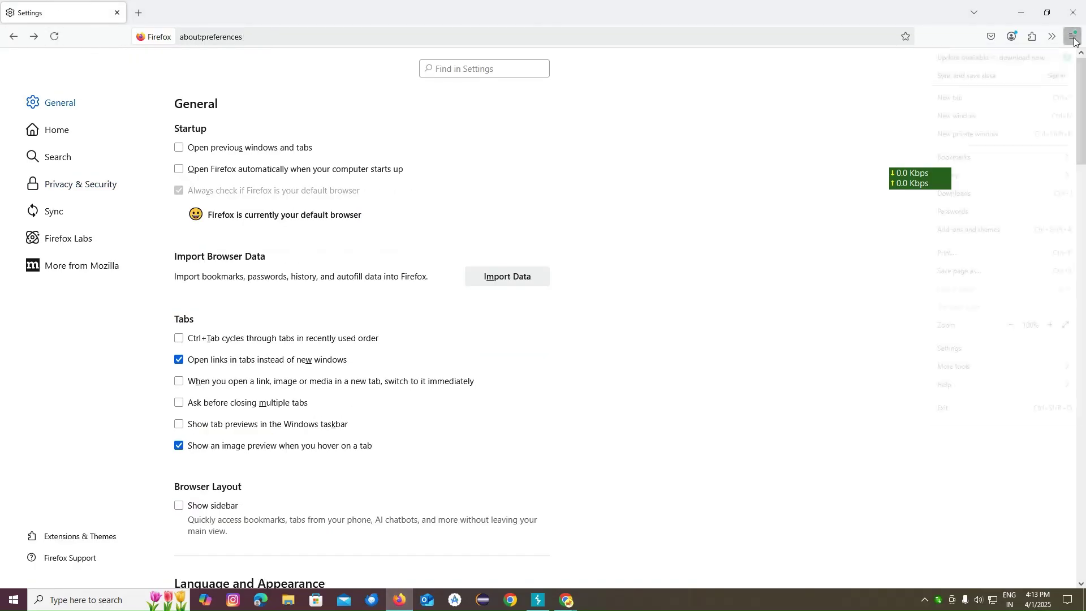
{"action": "left_click", "coordinate": [950, 351]}
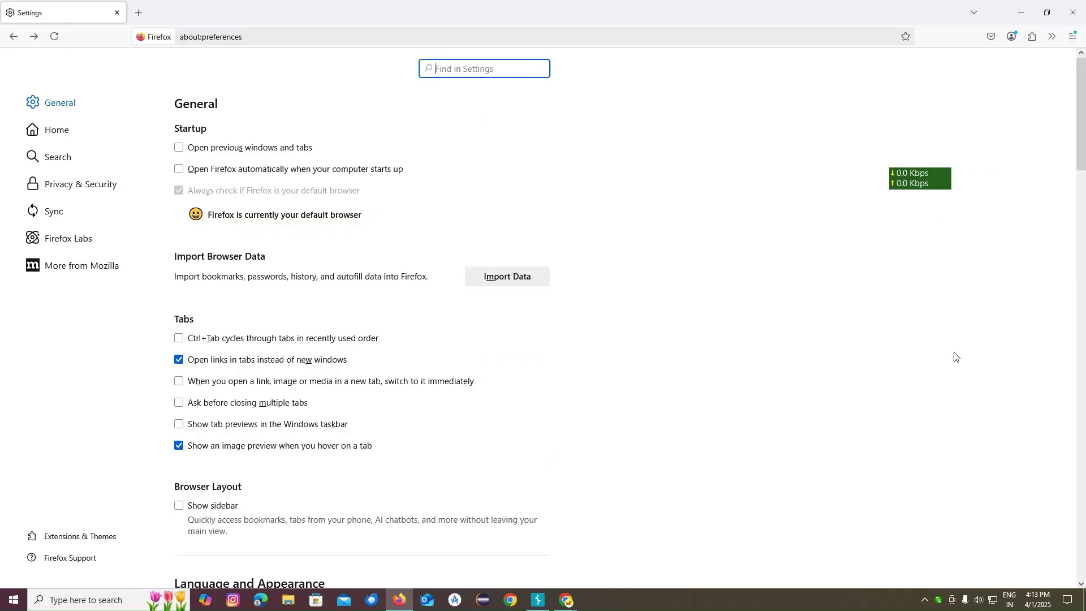
{"action": "left_click", "coordinate": [92, 184]}
{"action": "scroll", "coordinate": [221, 384], "scroll_direction": "down", "scroll_amount": 5}
{"action": "scroll", "coordinate": [222, 387], "scroll_direction": "down", "scroll_amount": 4}
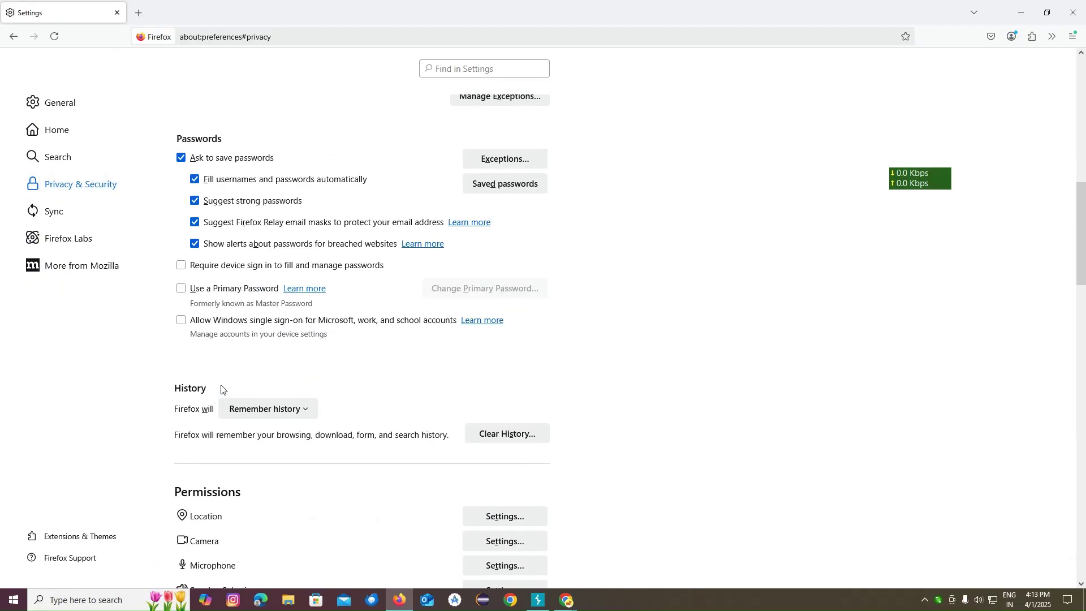
{"action": "scroll", "coordinate": [223, 388], "scroll_direction": "up", "scroll_amount": 3}
{"action": "scroll", "coordinate": [414, 384], "scroll_direction": "down", "scroll_amount": 15}
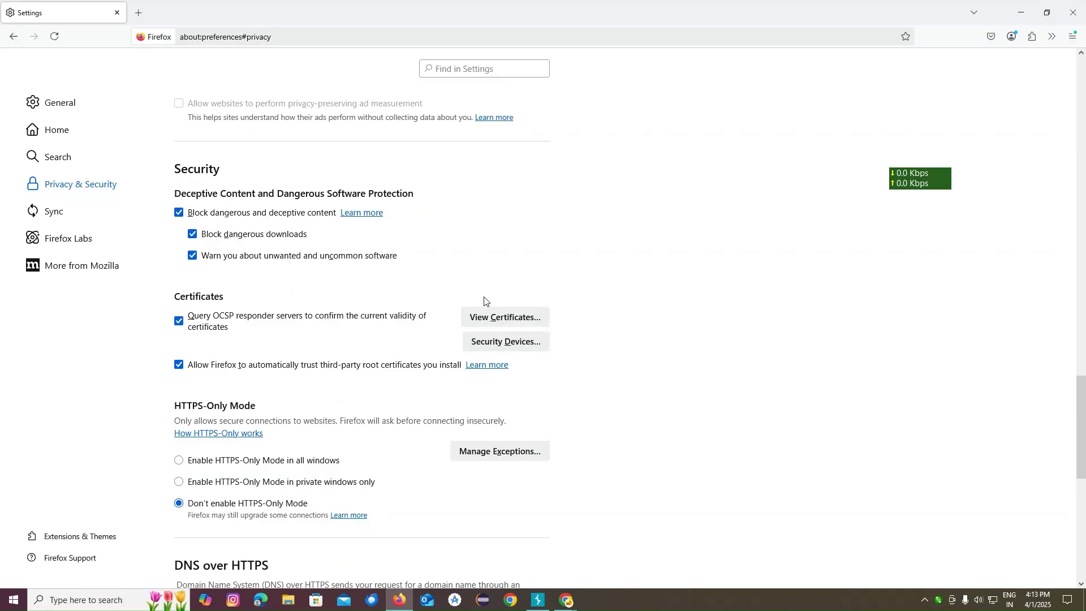
{"action": "left_click", "coordinate": [481, 319]}
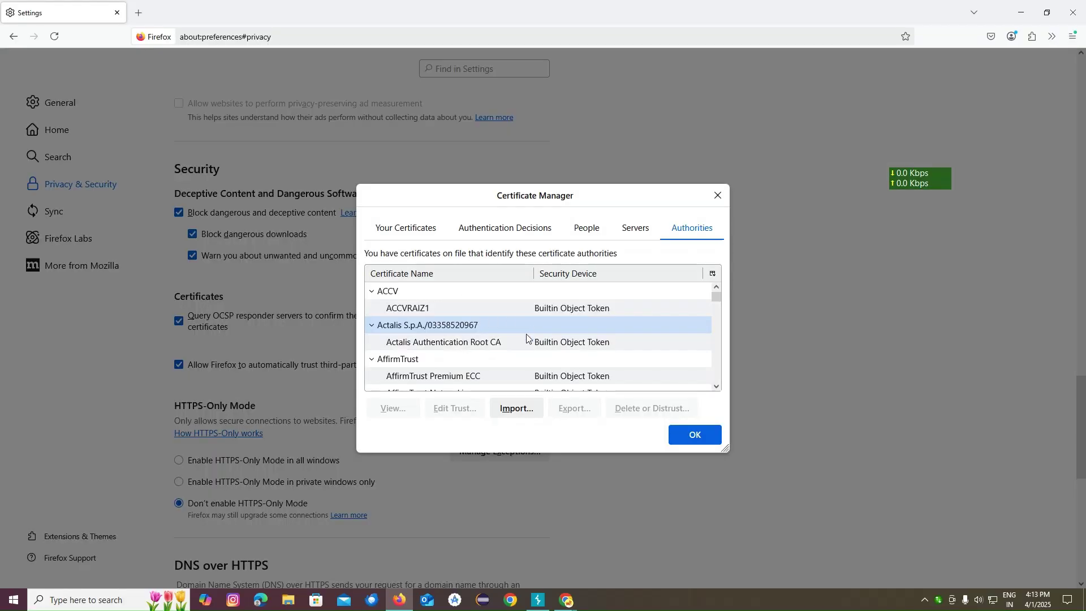
Step: Try to import the trusted_certs file from the Desktop as a certificate authority, and close the Certificate Manager
{"action": "left_click", "coordinate": [512, 409]}
{"action": "scroll", "coordinate": [237, 170], "scroll_direction": "down", "scroll_amount": 2}
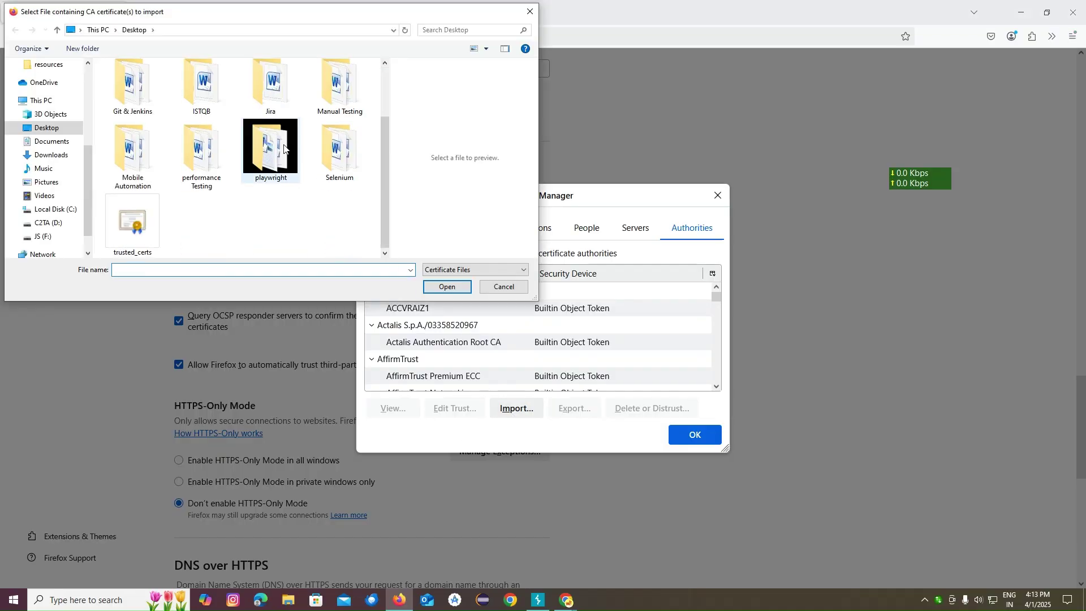
{"action": "left_click", "coordinate": [132, 224]}
{"action": "left_click", "coordinate": [447, 286]}
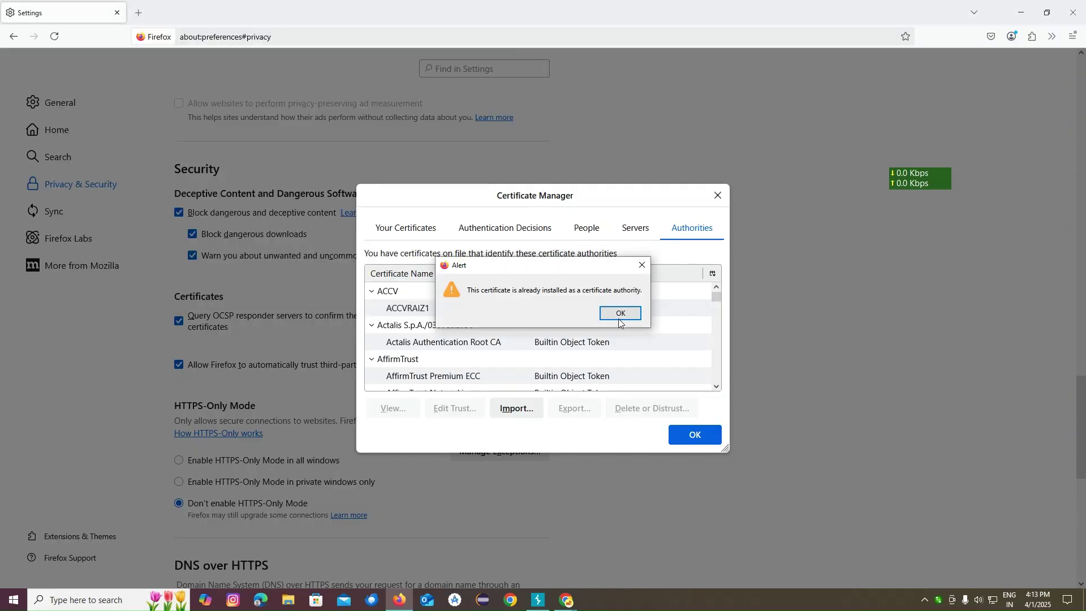
{"action": "left_click", "coordinate": [641, 265]}
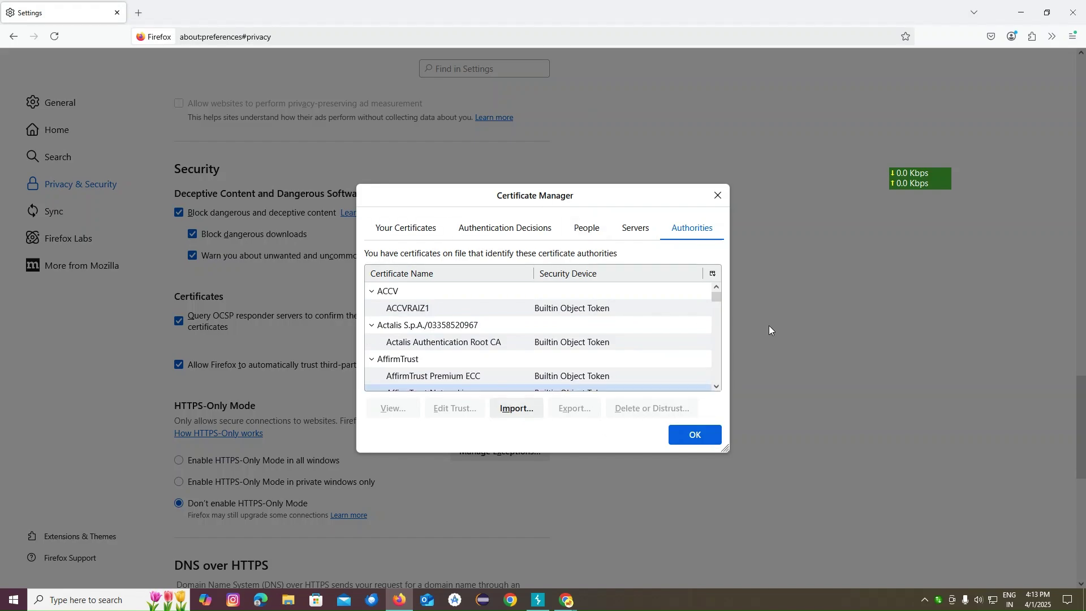
{"action": "left_click", "coordinate": [721, 199]}
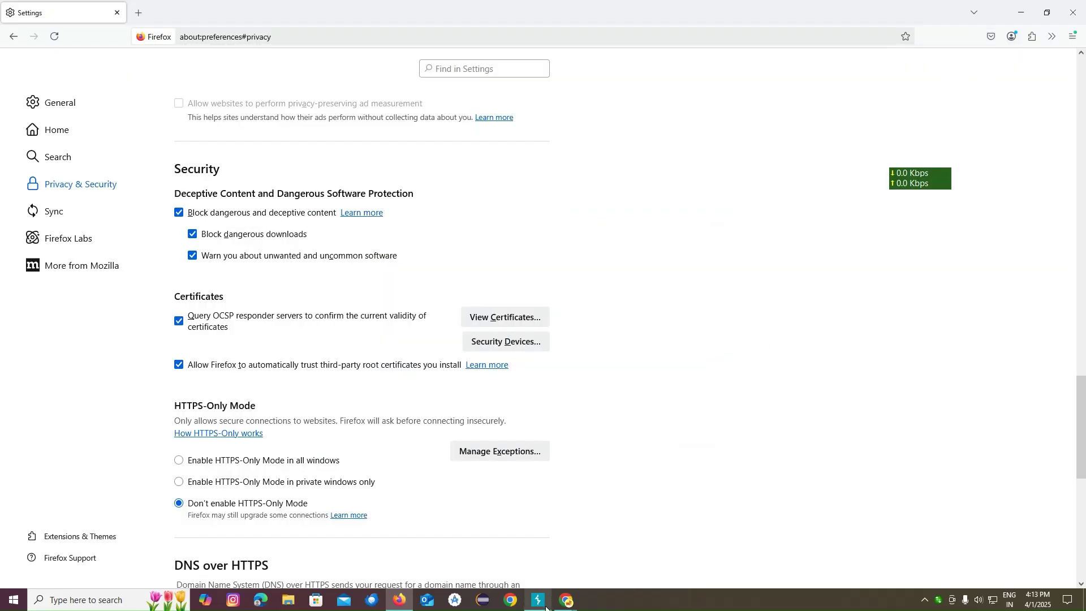
Step: Switch to Burp Suite and review the Target site map and the Proxy tool's Intercept view
{"action": "mouse_move", "coordinate": [546, 608]}
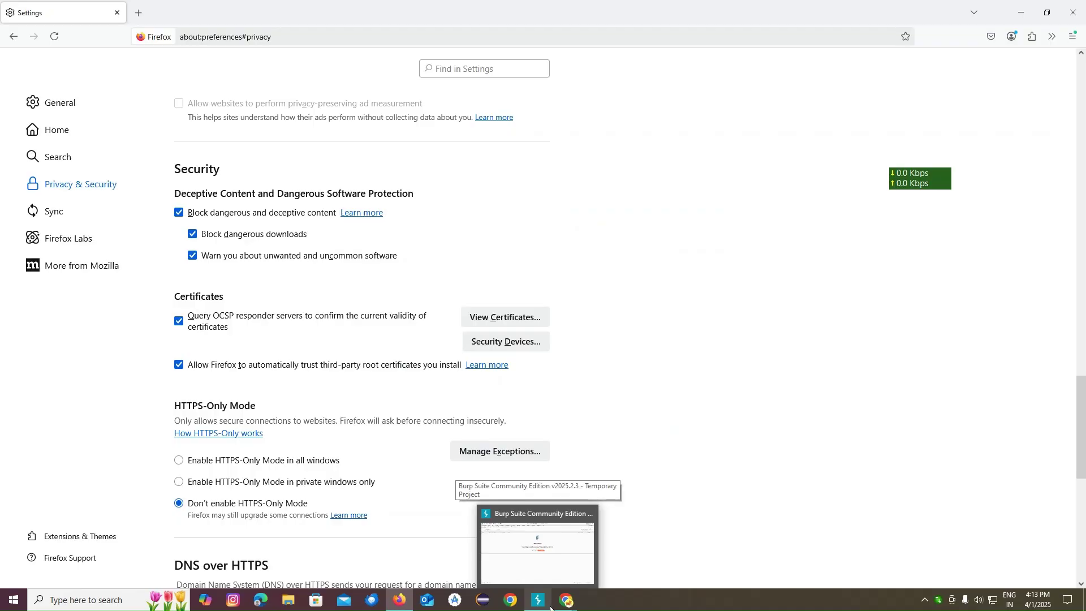
{"action": "left_click", "coordinate": [546, 570]}
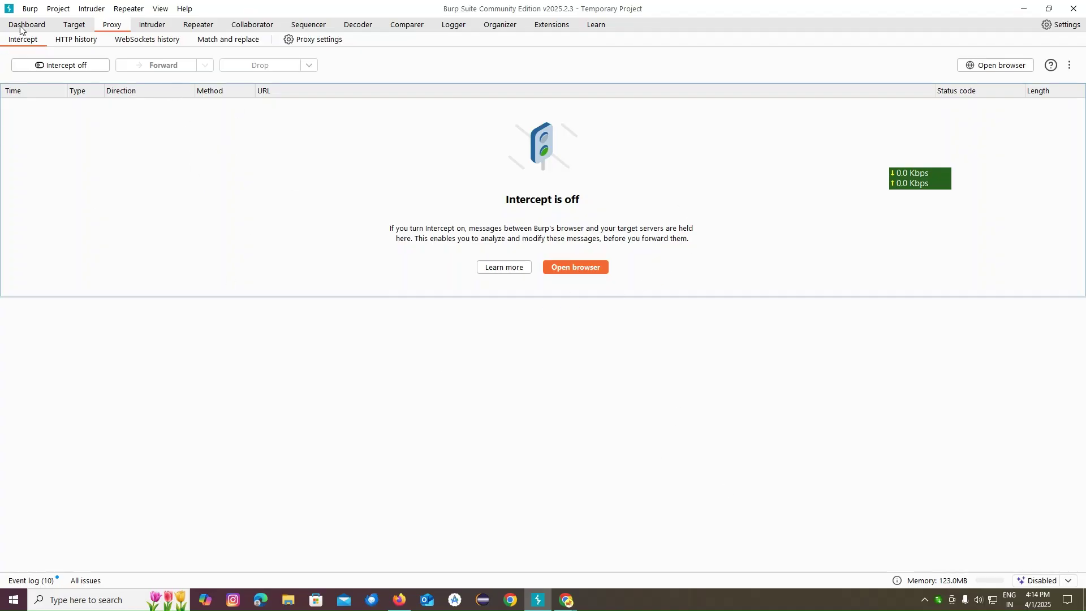
{"action": "left_click", "coordinate": [67, 26]}
{"action": "left_click", "coordinate": [113, 26]}
{"action": "left_click", "coordinate": [75, 24]}
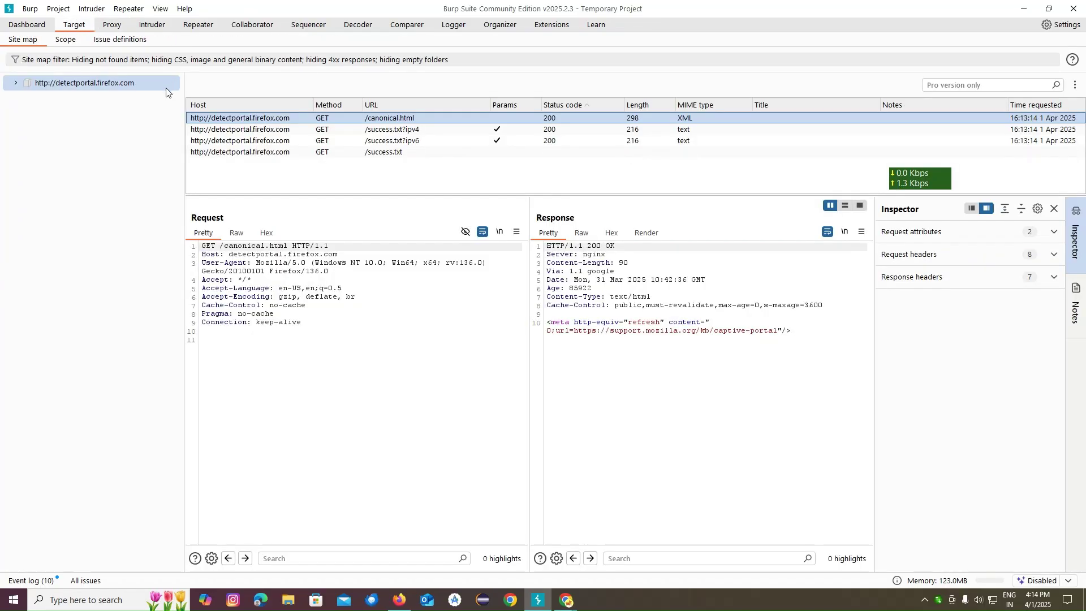
{"action": "left_click", "coordinate": [113, 25]}
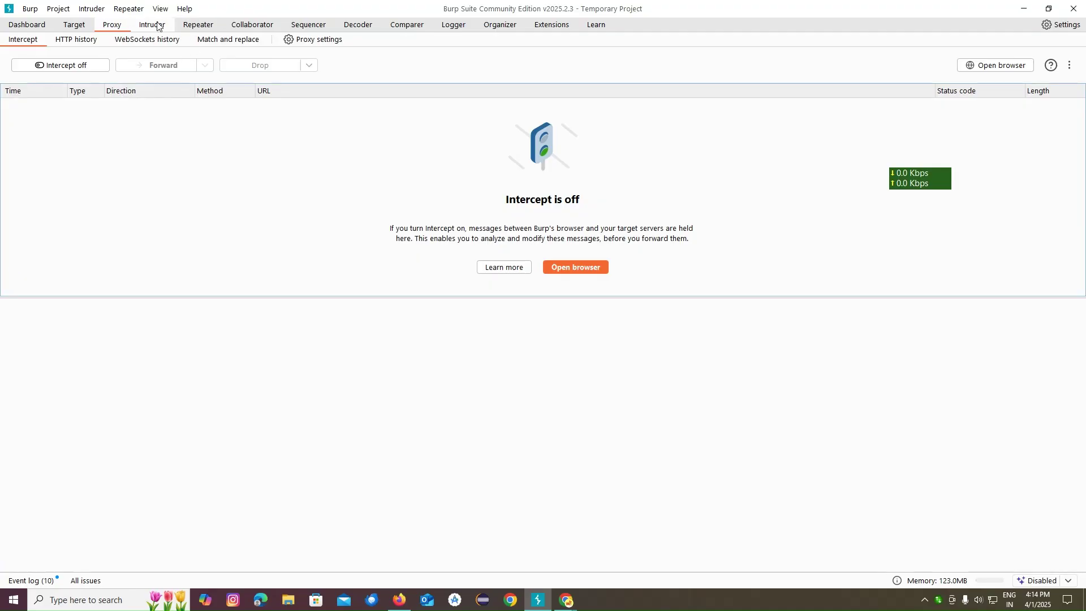
Step: Open the Proxy settings, view the binding options for adding a new proxy listener, and close them without adding one
{"action": "left_click", "coordinate": [290, 40]}
{"action": "left_click", "coordinate": [378, 137]}
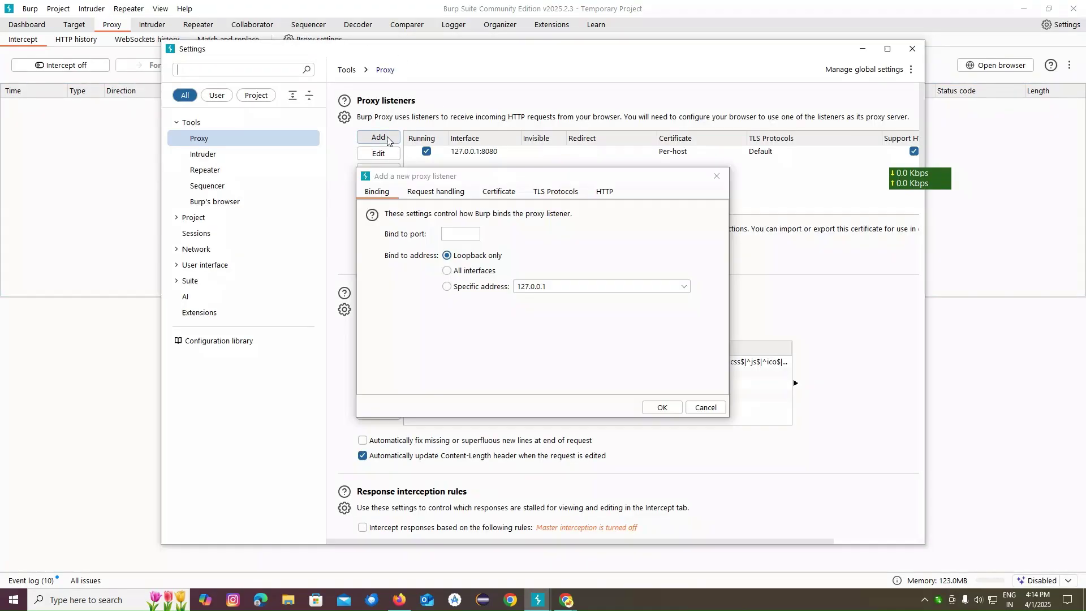
{"action": "left_click", "coordinate": [444, 233]}
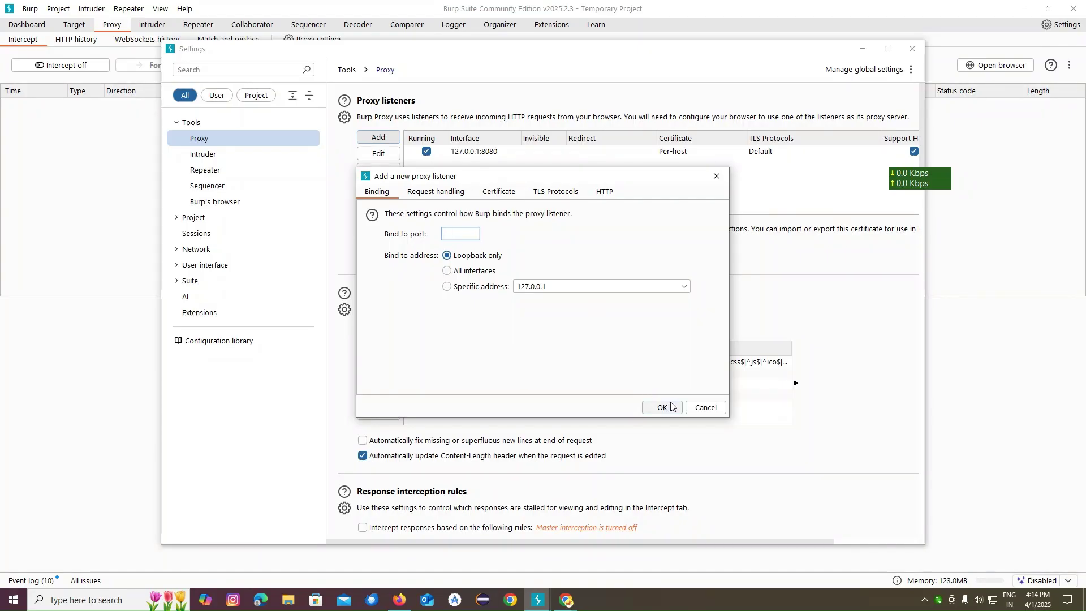
{"action": "left_click", "coordinate": [717, 180]}
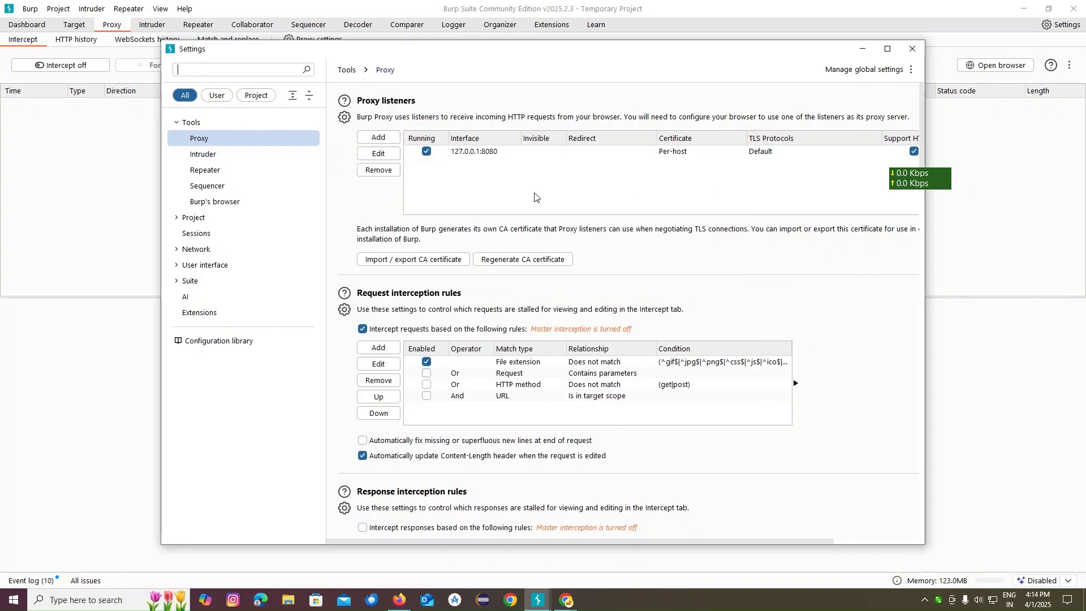
Step: View the CA certificate import and export options in the Proxy settings, and close the settings without changes
{"action": "left_click", "coordinate": [474, 155]}
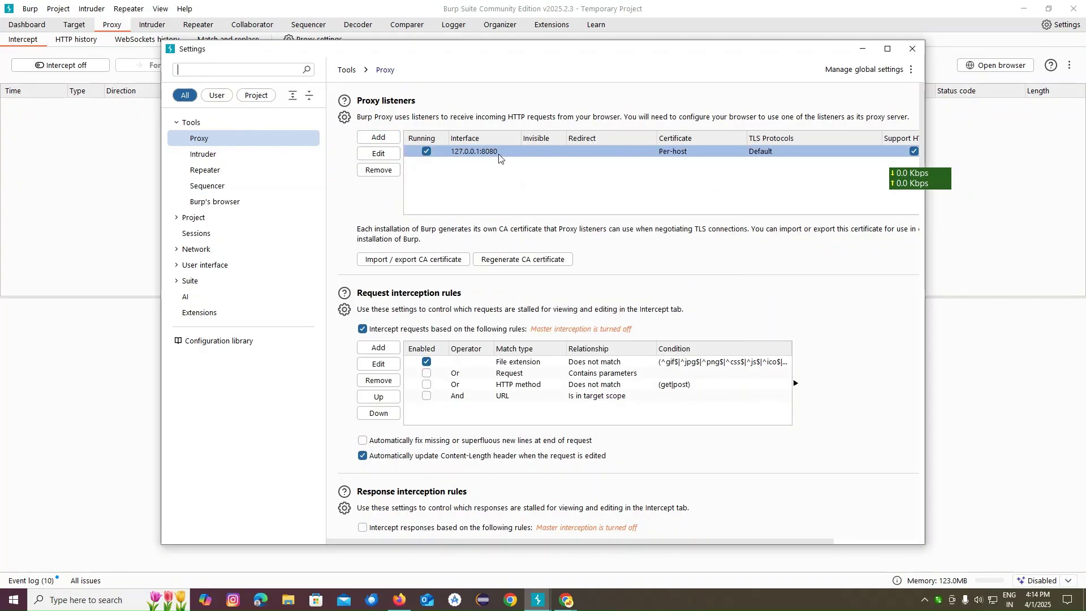
{"action": "left_click", "coordinate": [420, 262]}
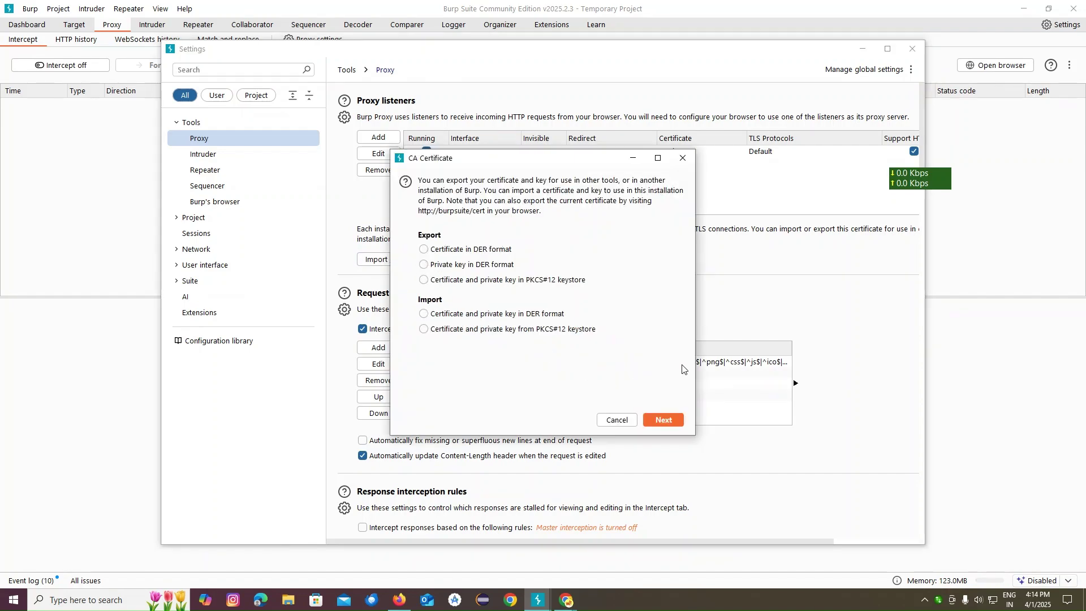
{"action": "left_click", "coordinate": [682, 158]}
{"action": "left_click", "coordinate": [558, 315]}
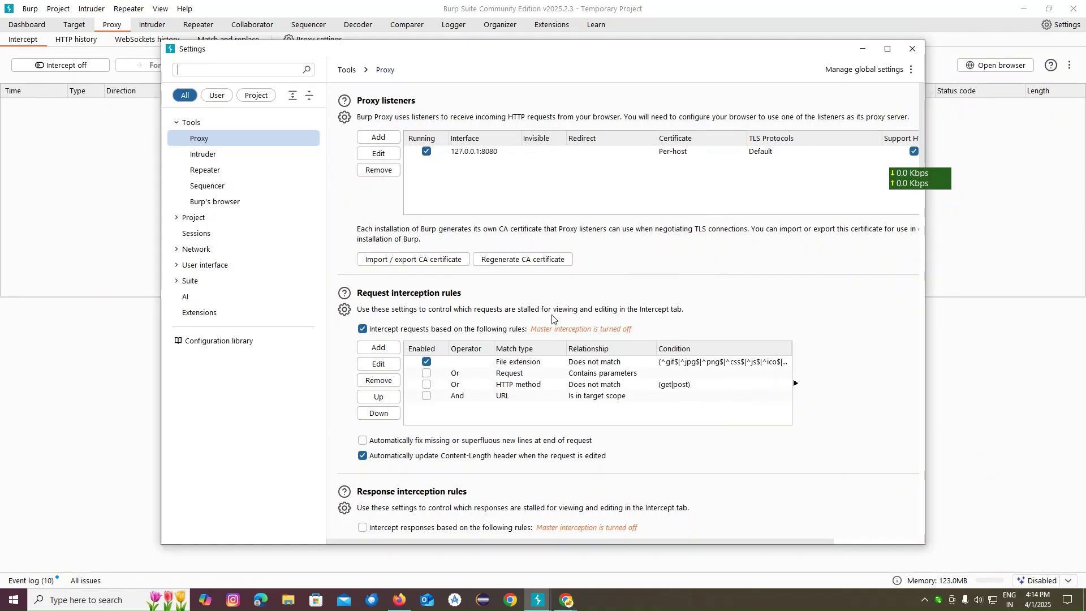
{"action": "left_click", "coordinate": [912, 50]}
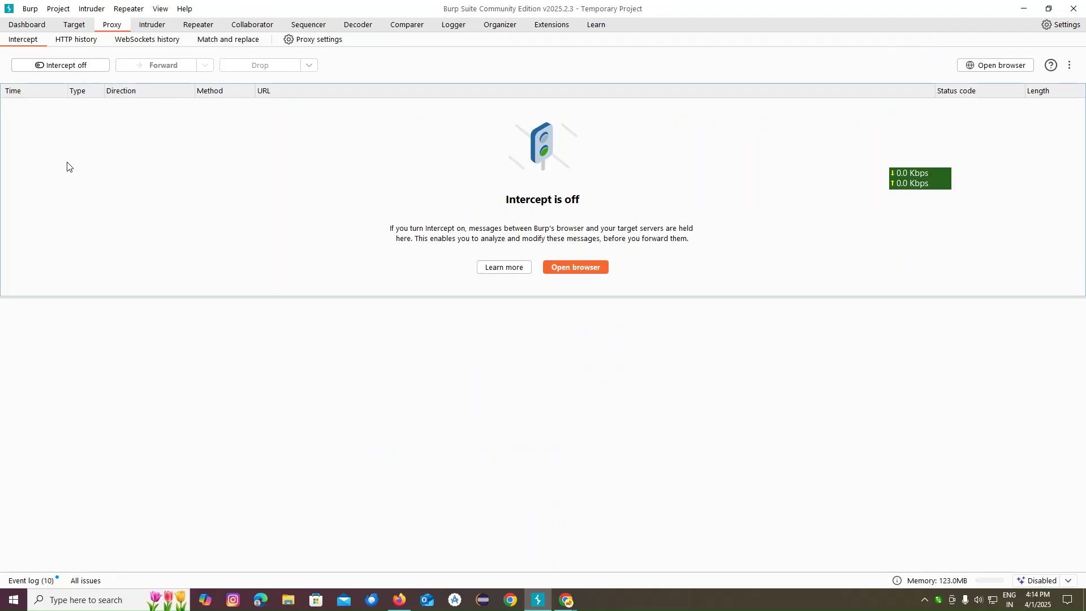
Step: Turn on proxy interception and open Burp's built-in browser
{"action": "left_click", "coordinate": [68, 67]}
{"action": "left_click", "coordinate": [572, 270]}
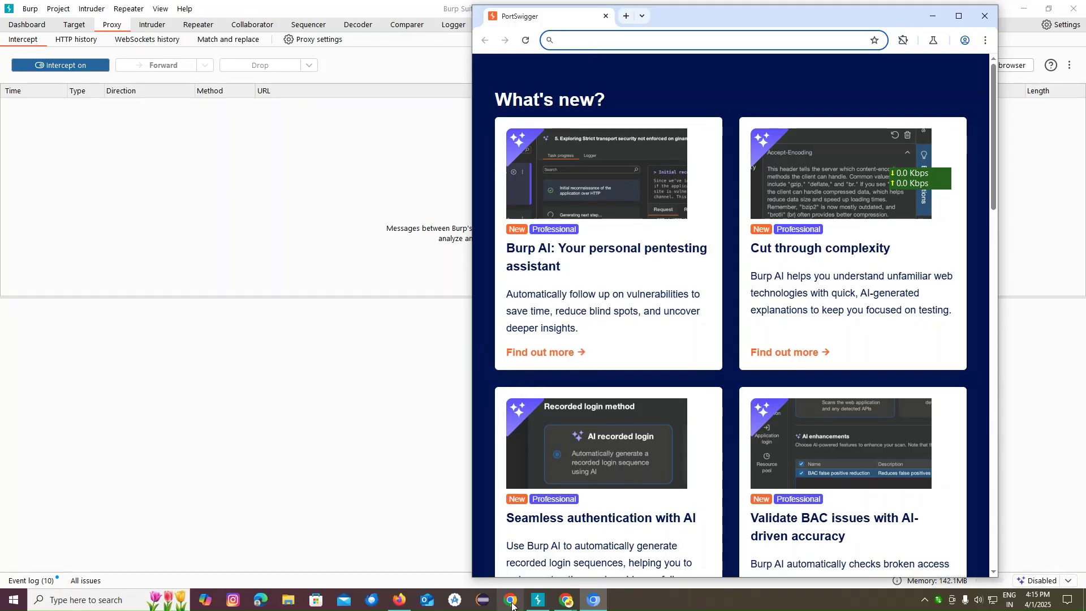
Step: Switch to Chrome and load jstestingacademy.co.in/premium-access in a new tab
{"action": "mouse_move", "coordinate": [566, 601]}
{"action": "left_click", "coordinate": [512, 549]}
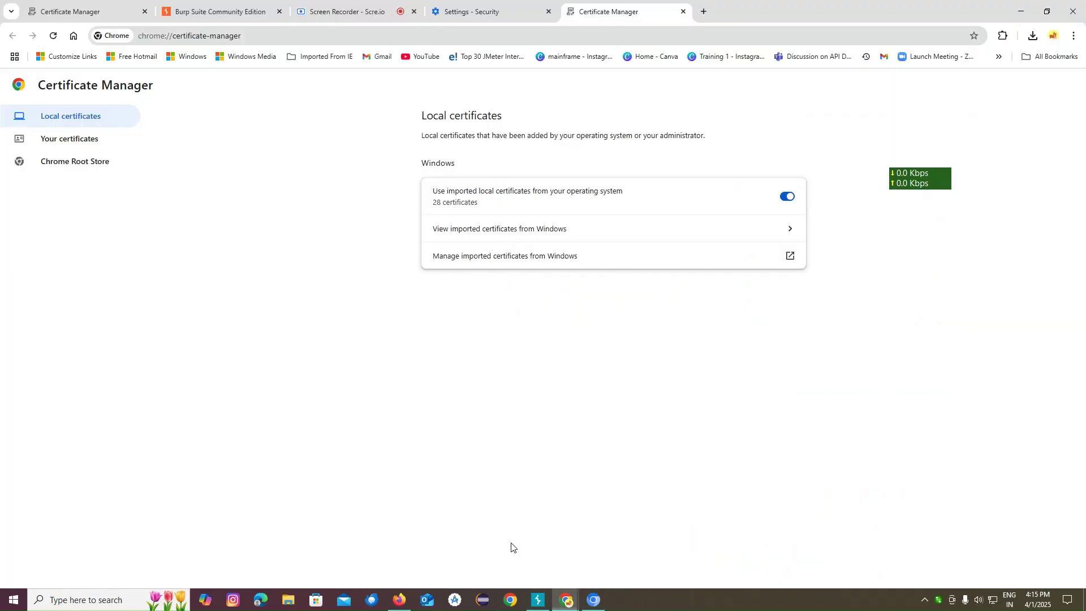
{"action": "left_click", "coordinate": [705, 11]}
{"action": "left_click", "coordinate": [638, 356]}
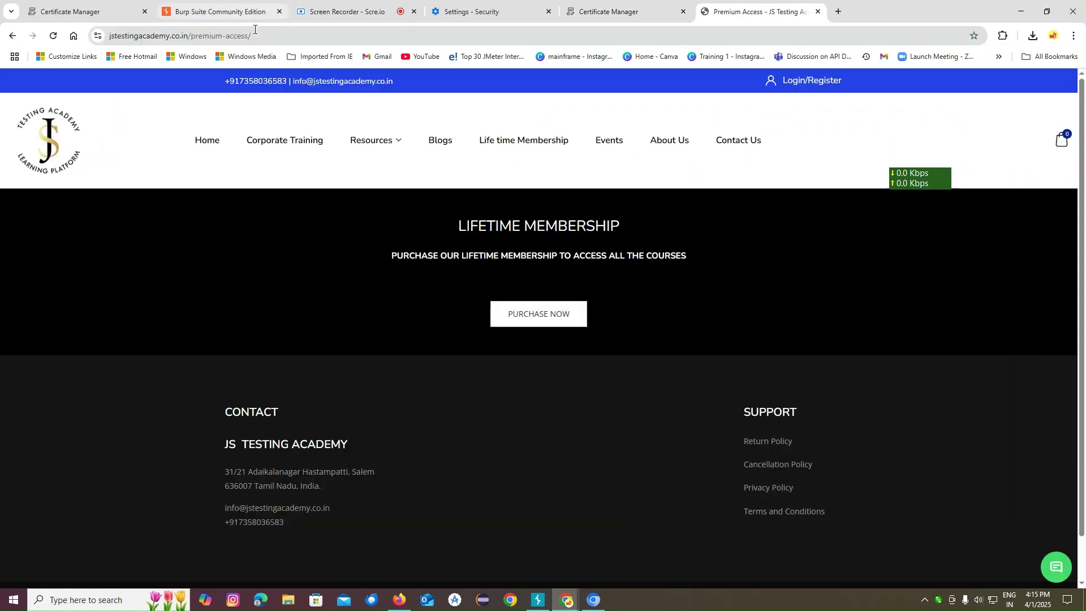
{"action": "left_click", "coordinate": [269, 35]}
{"action": "left_click", "coordinate": [270, 36]}
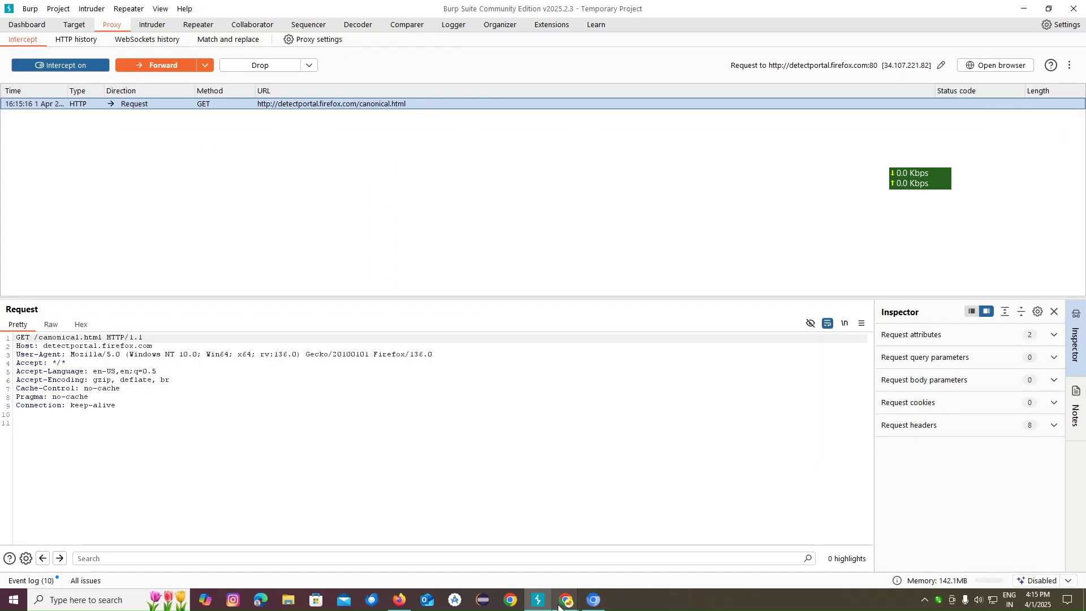
{"action": "mouse_move", "coordinate": [593, 601]}
{"action": "left_click", "coordinate": [500, 546]}
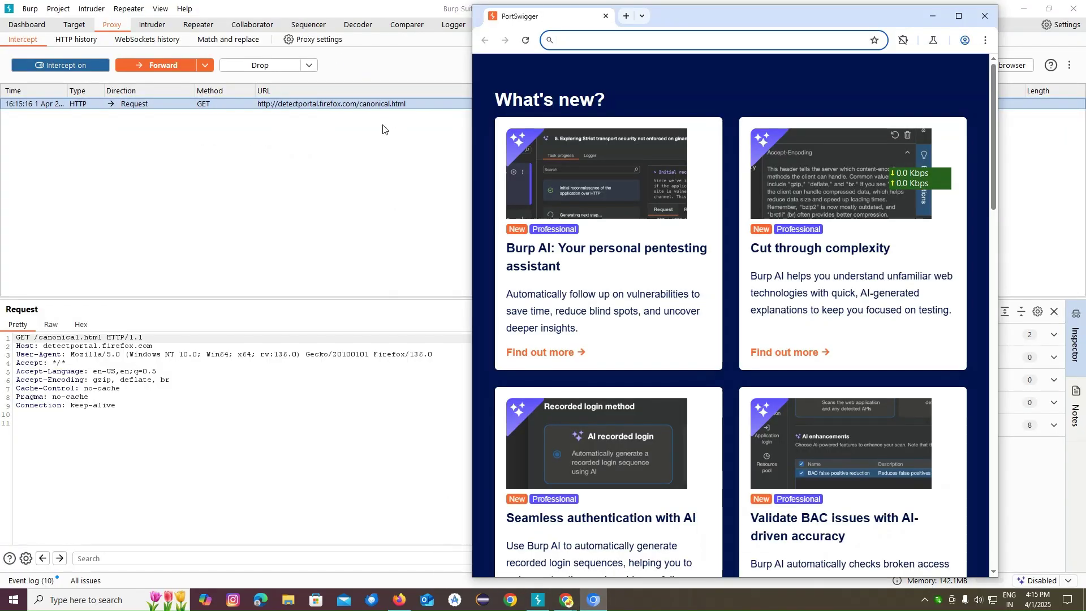
{"action": "left_click", "coordinate": [566, 600]}
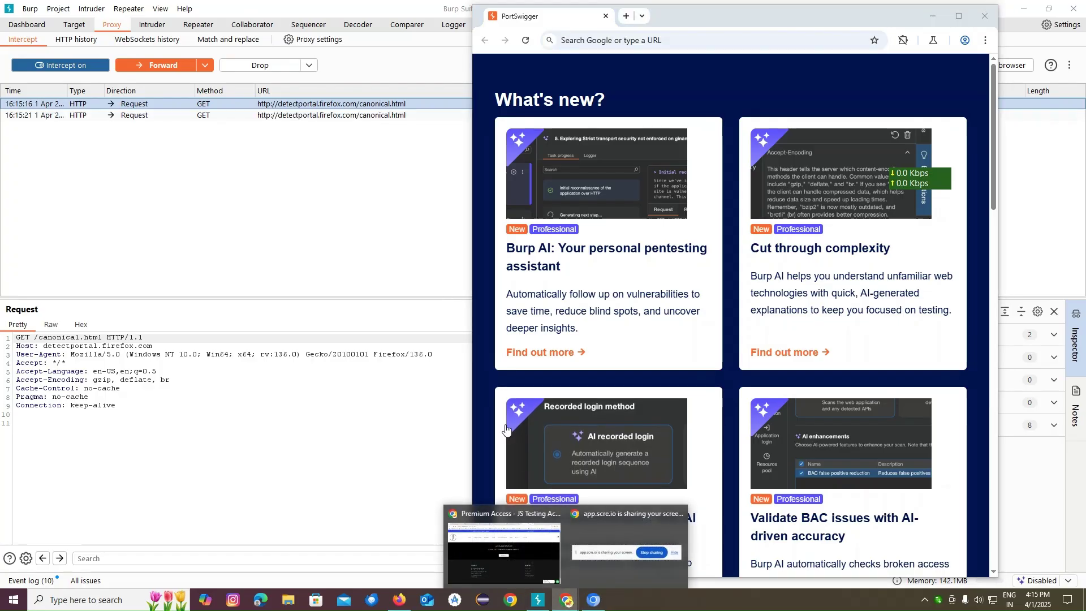
{"action": "left_click", "coordinate": [498, 563]}
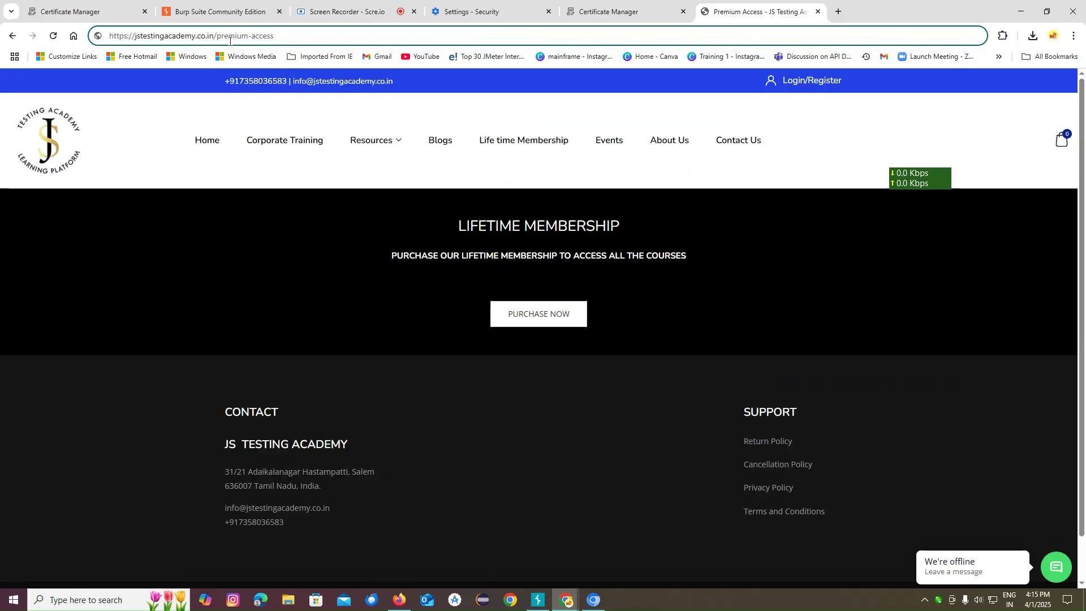
{"action": "left_click_drag", "start_coordinate": [215, 38], "coordinate": [98, 39]}
{"action": "key", "text": "ctrl+c"}
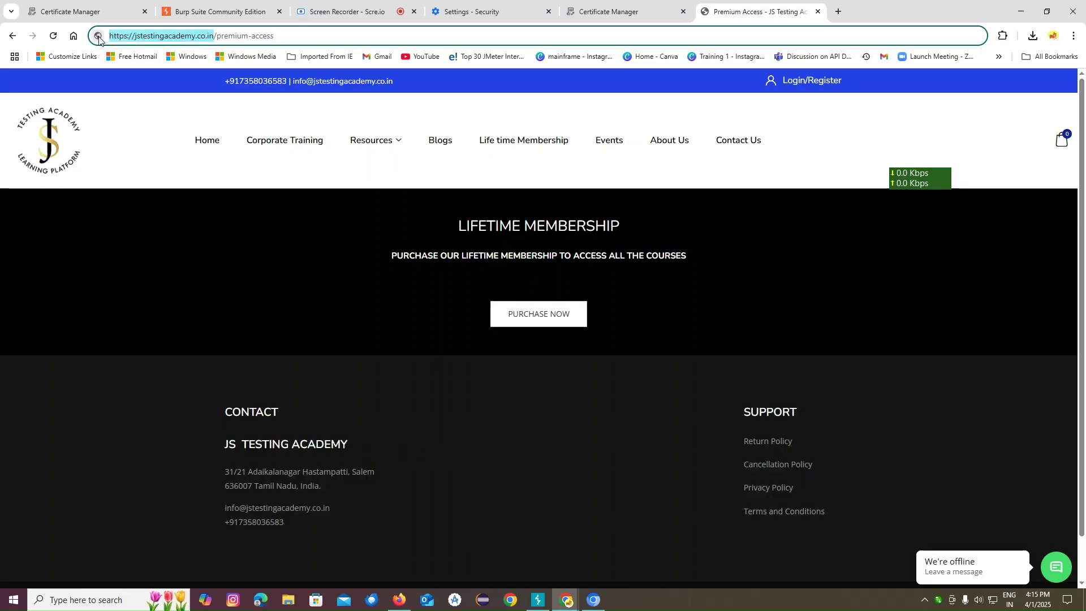
{"action": "left_click", "coordinate": [593, 601]}
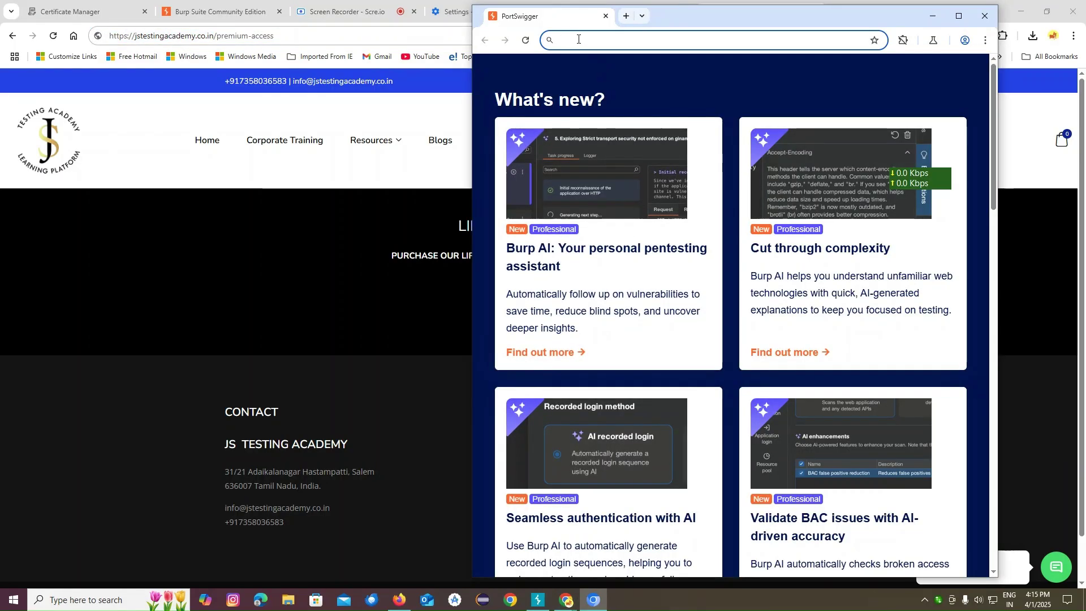
{"action": "key", "text": "ctrl+v"}
{"action": "key", "text": "Return"}
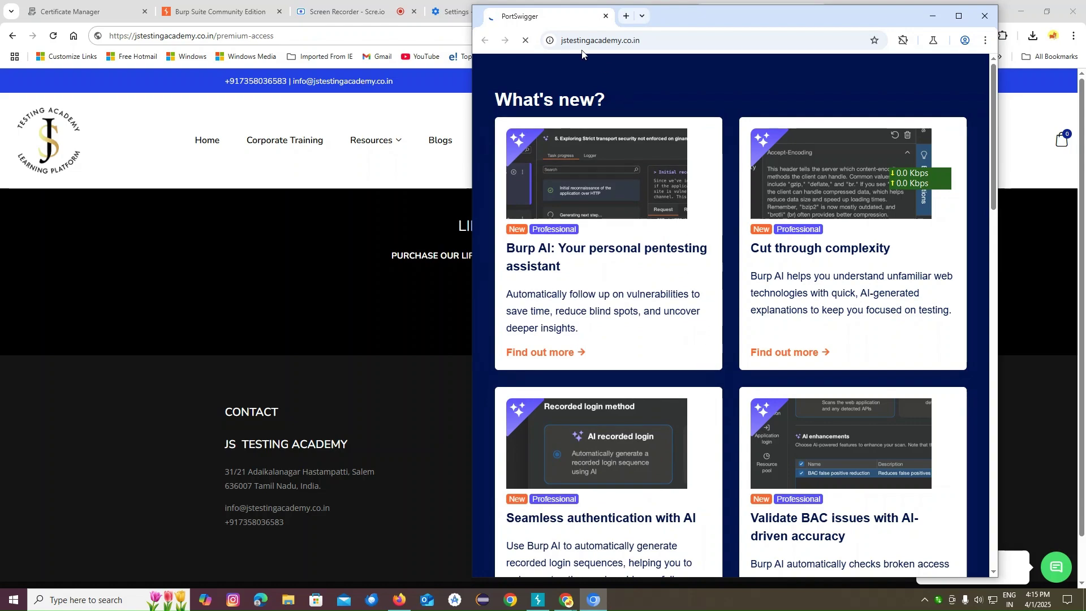
{"action": "left_click", "coordinate": [537, 601]}
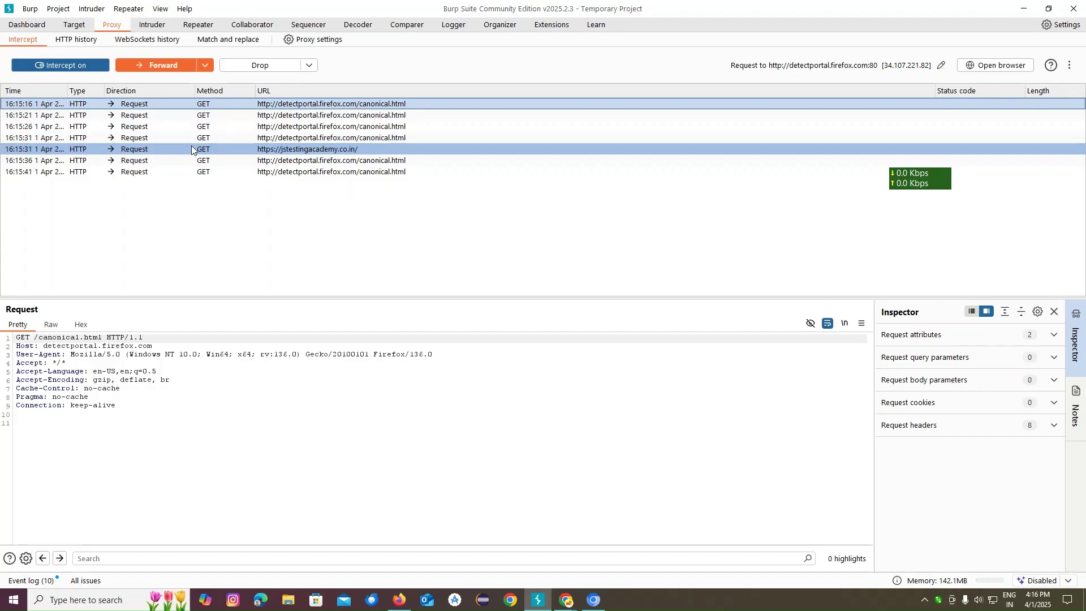
{"action": "left_click", "coordinate": [289, 150]}
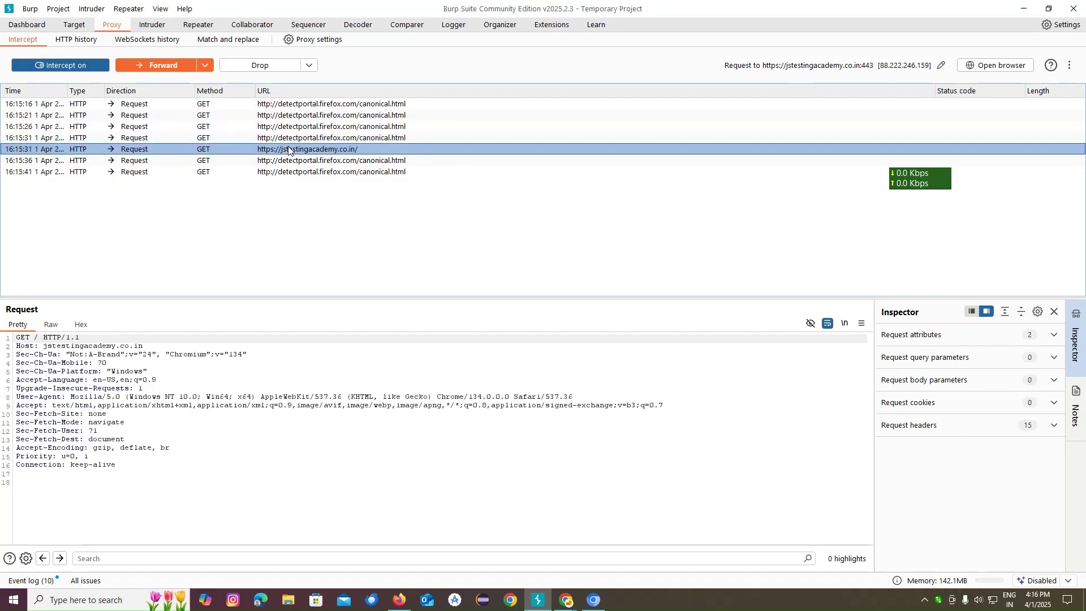
{"action": "left_click", "coordinate": [204, 476]}
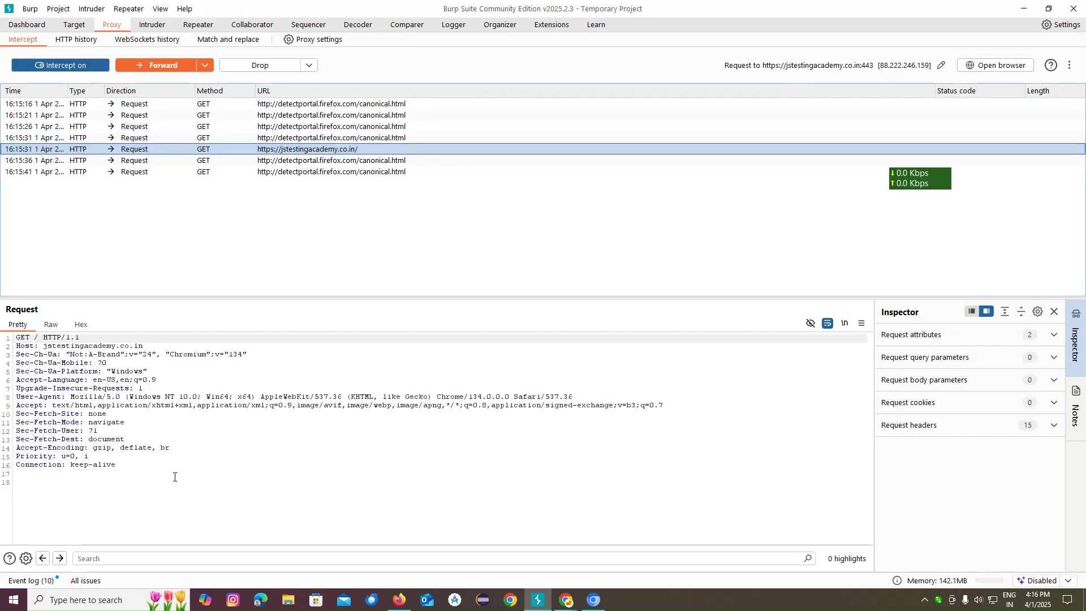
{"action": "left_click_drag", "start_coordinate": [174, 477], "coordinate": [15, 346]}
{"action": "left_click", "coordinate": [47, 346]}
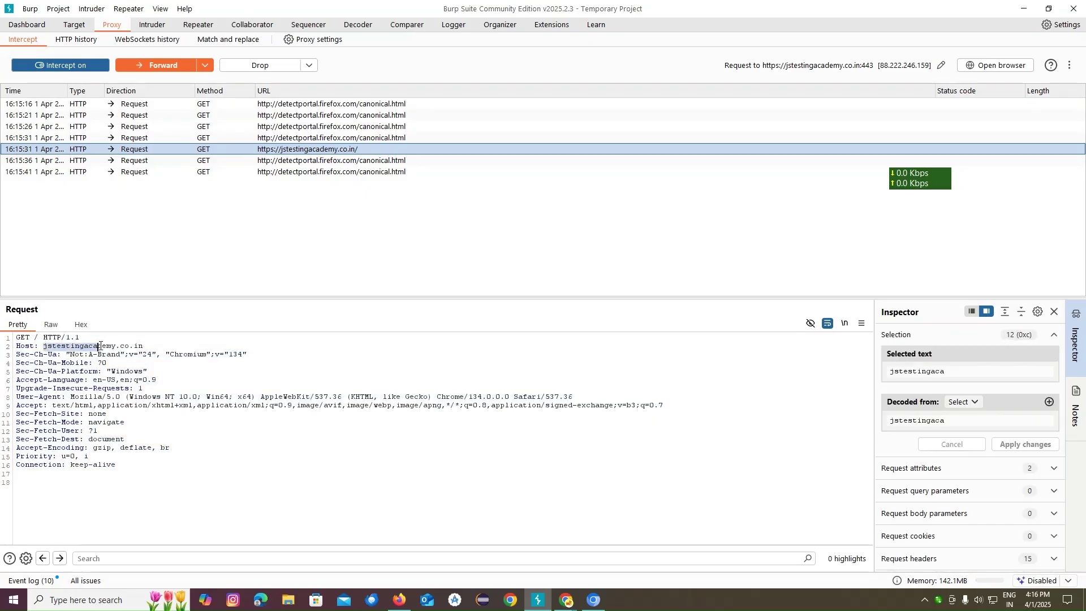
{"action": "left_click_drag", "start_coordinate": [169, 353], "coordinate": [251, 355]}
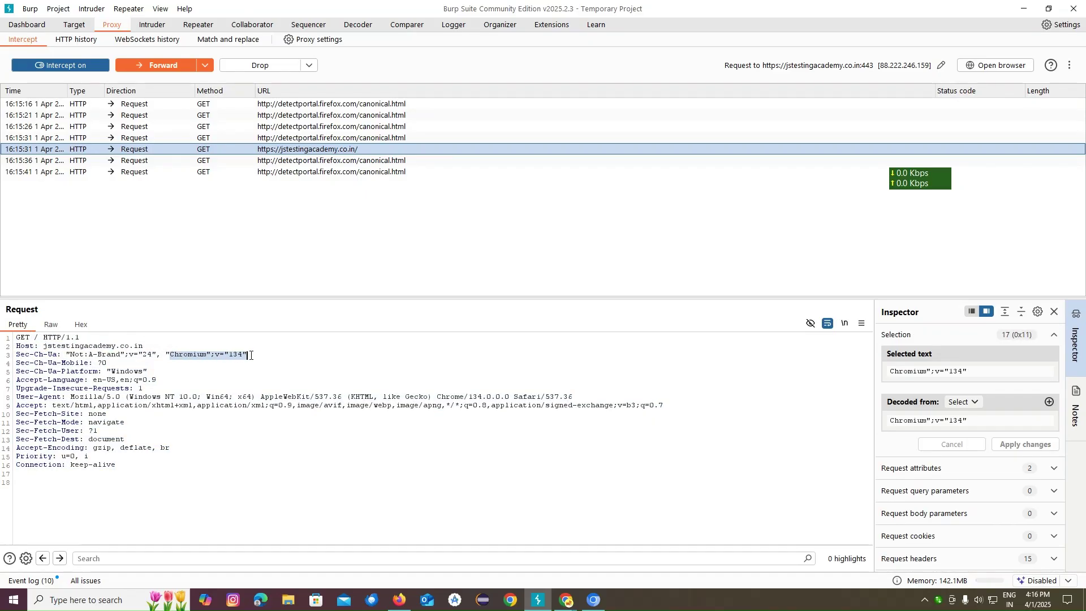
{"action": "left_click_drag", "start_coordinate": [17, 482], "coordinate": [10, 345]}
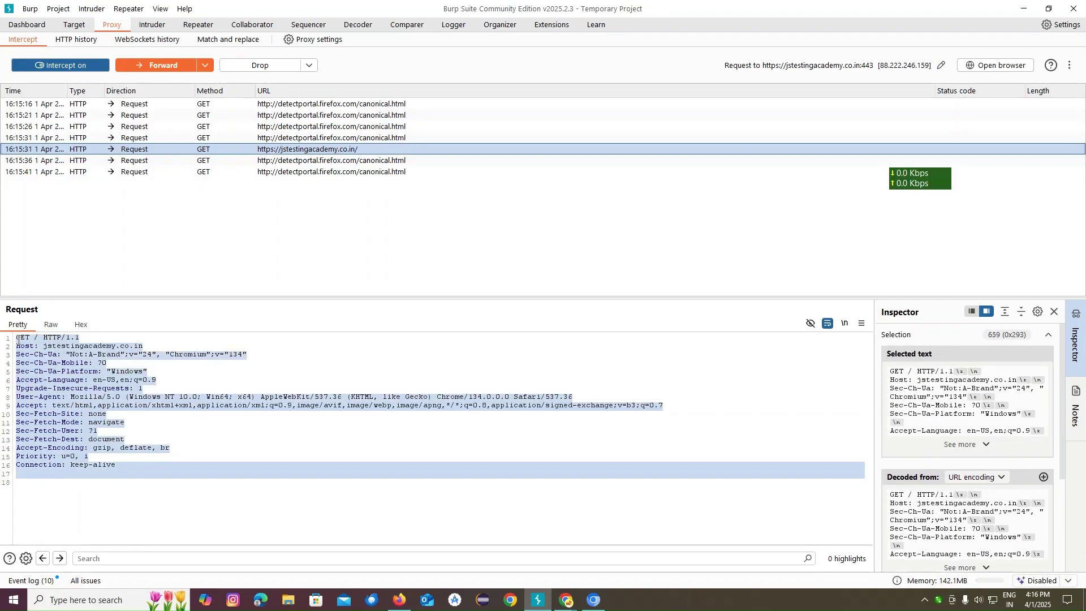
Step: Return to Burp's built-in browser and check the pending jstestingacademy.co.in page load
{"action": "left_click", "coordinate": [593, 599]}
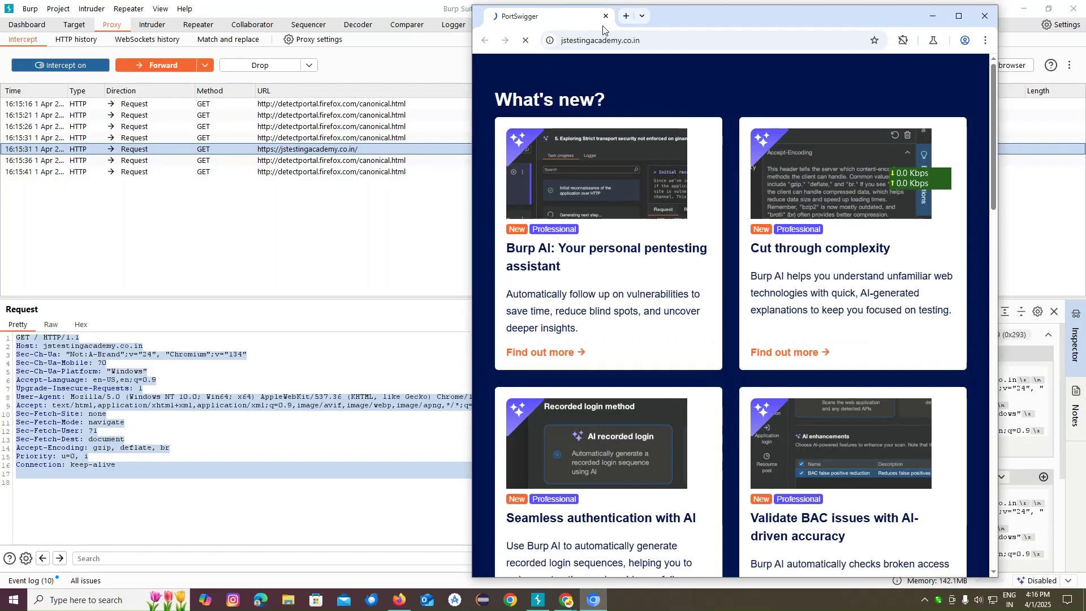
{"action": "left_click", "coordinate": [541, 35]}
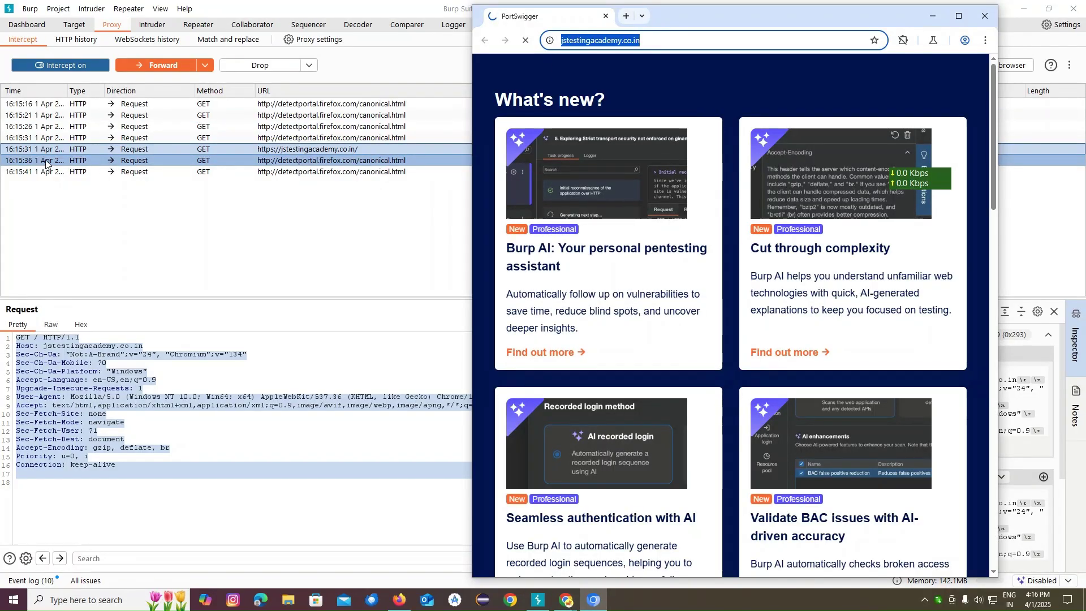